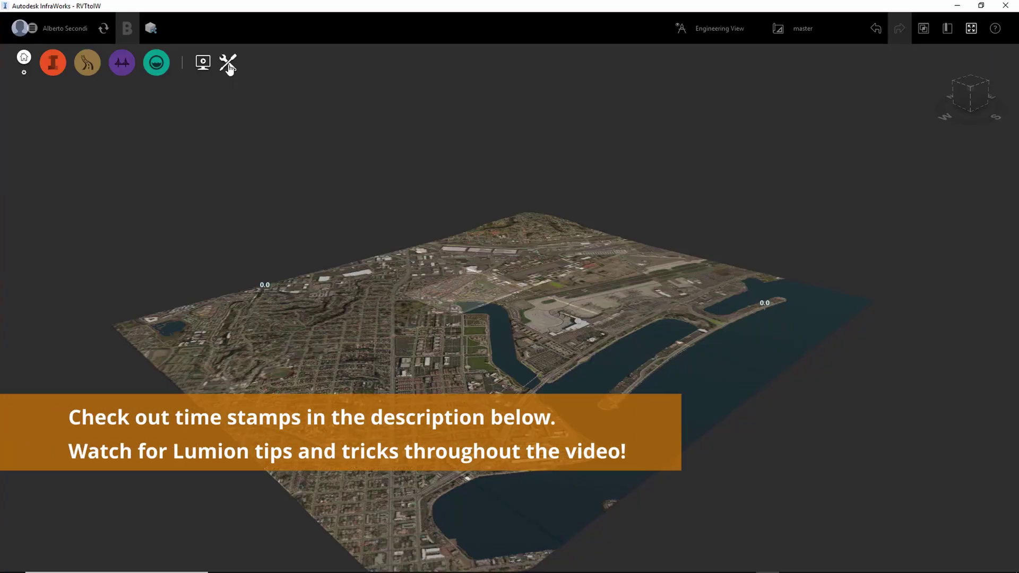
Step: Export the entire model as a single FBX file, including materials and textures
click(228, 64)
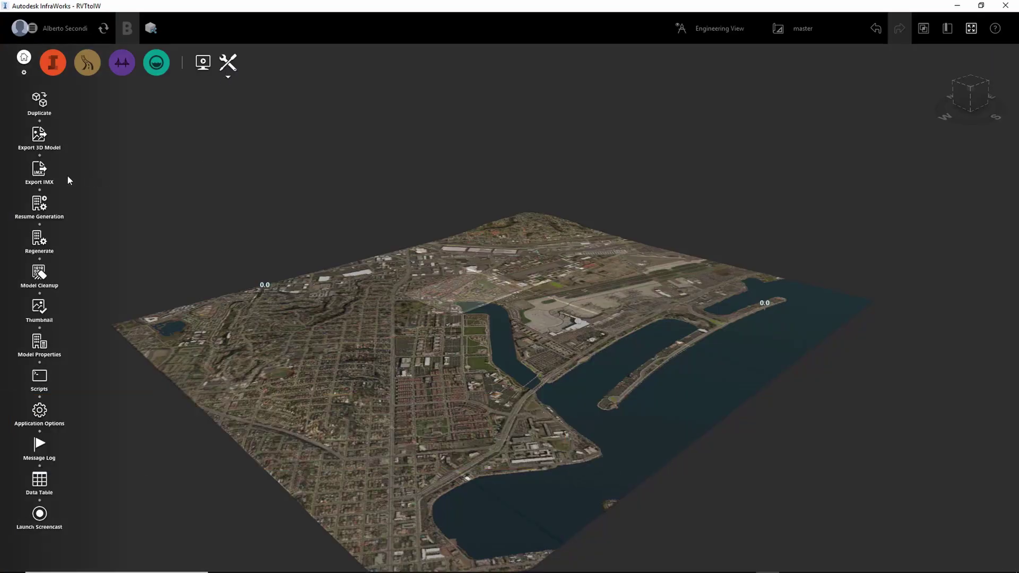
click(40, 138)
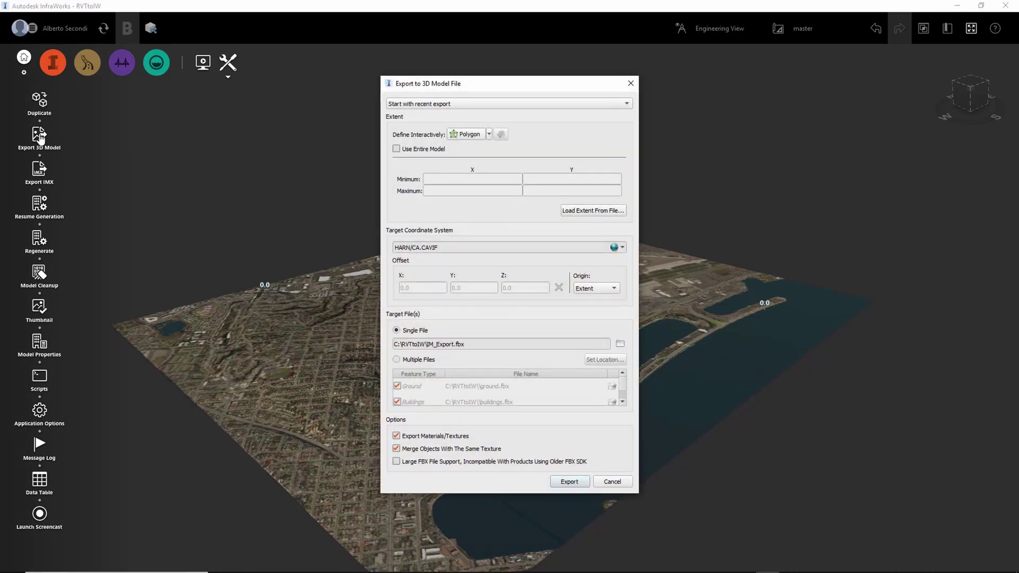
click(396, 149)
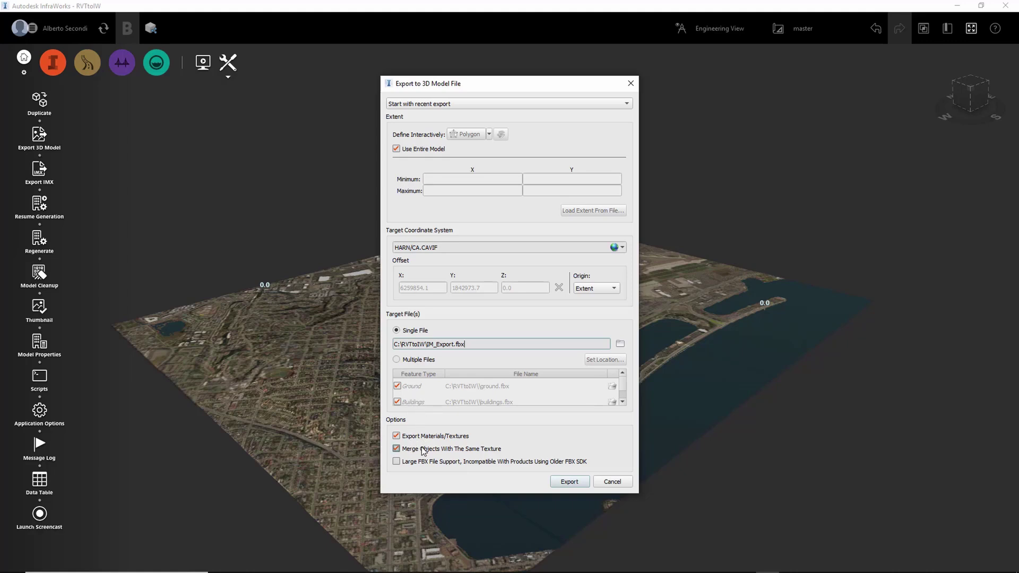
click(570, 482)
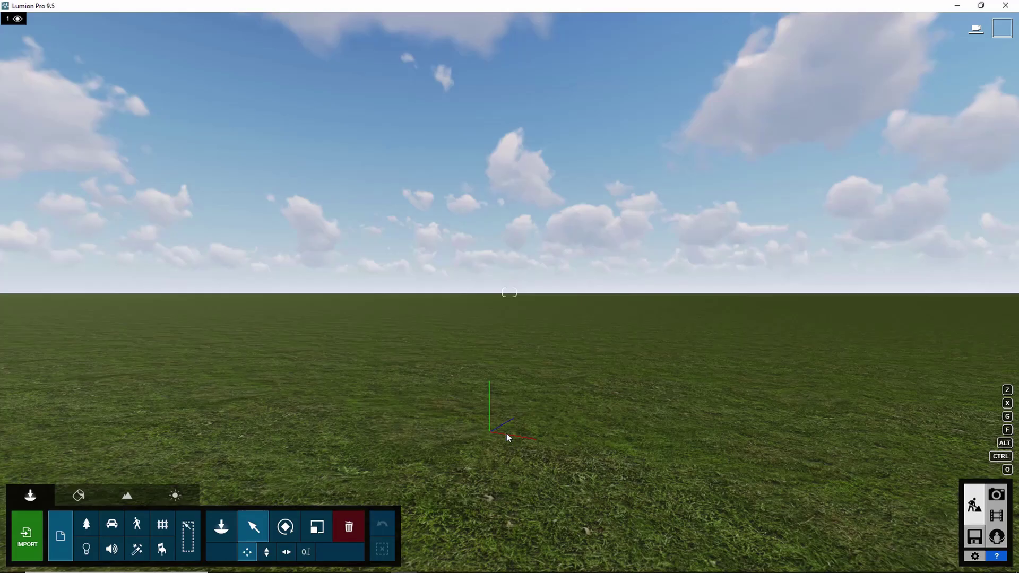
Step: Switch to Lumion, import IW_Export.fbx into the Main (default) category without animations or edges, and place it at the scene's origin axes
right_drag(507, 434, 636, 422)
right_drag(530, 411, 580, 400)
key(w)
right_drag(506, 434, 568, 425)
key(q)
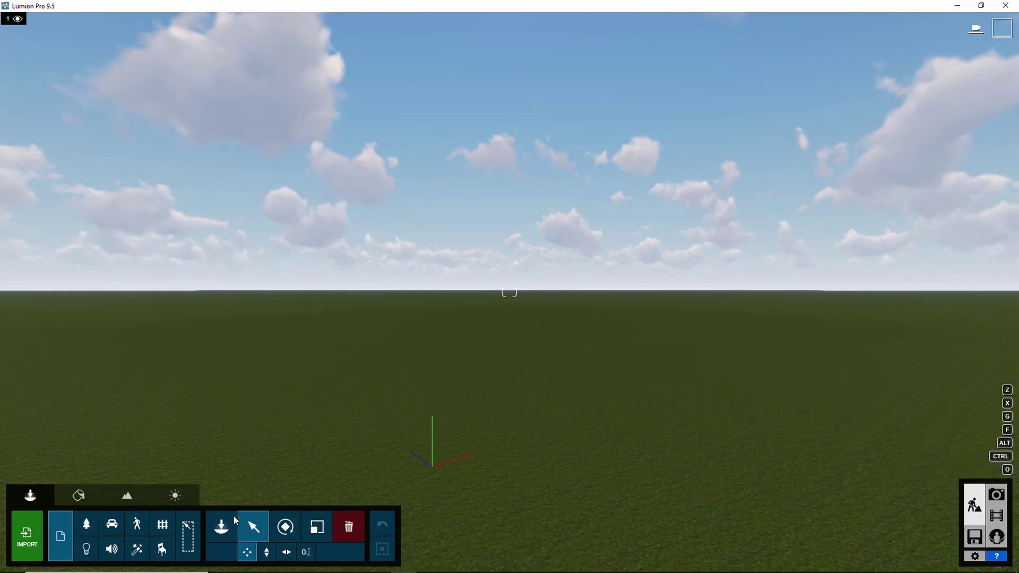
click(24, 543)
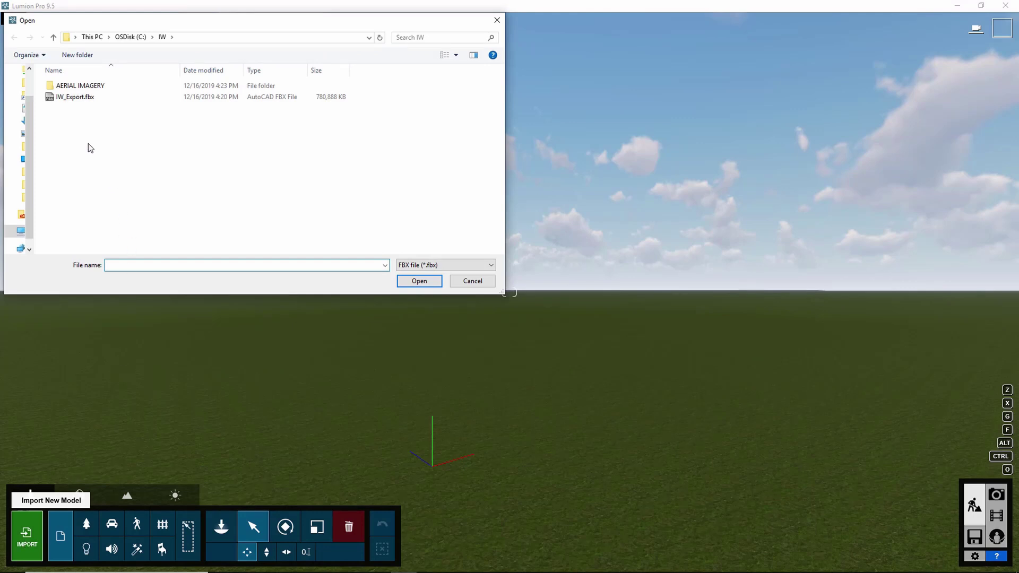
click(76, 99)
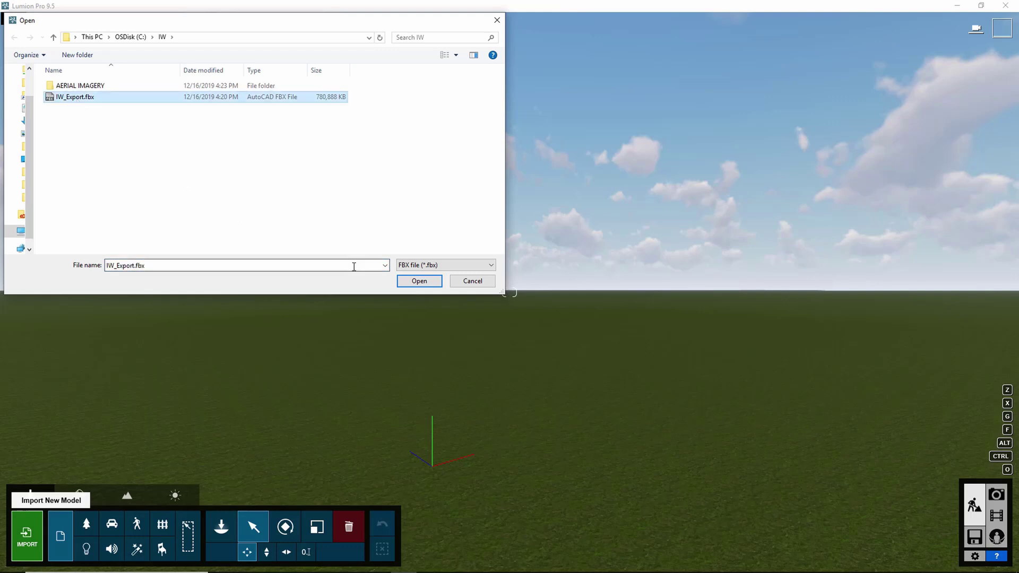
click(422, 282)
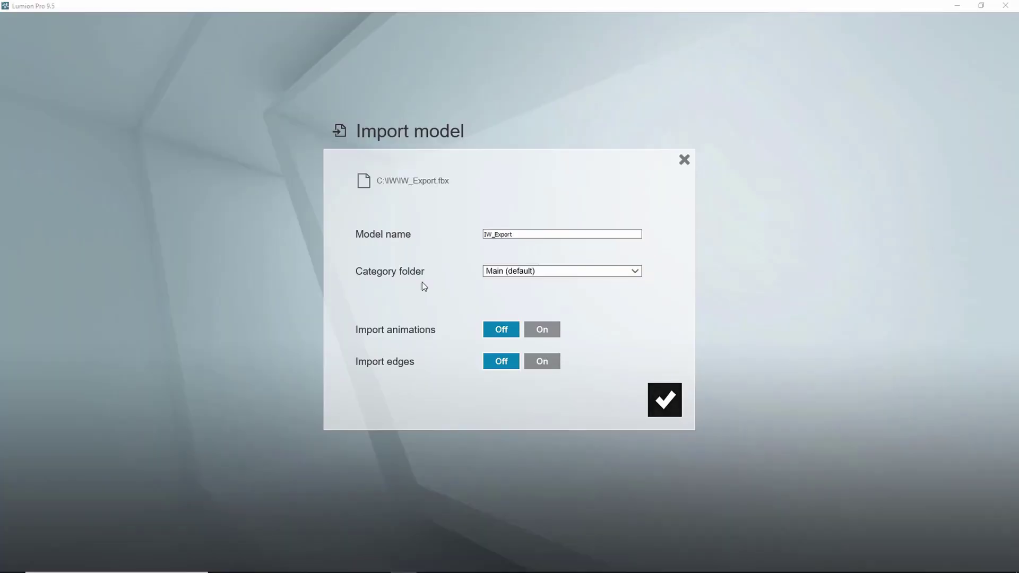
click(667, 401)
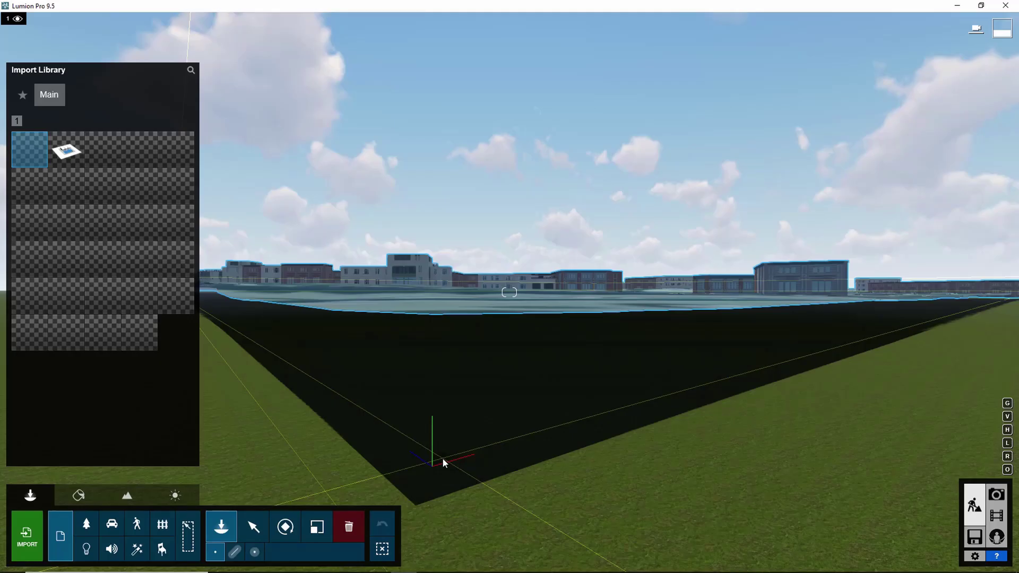
click(443, 462)
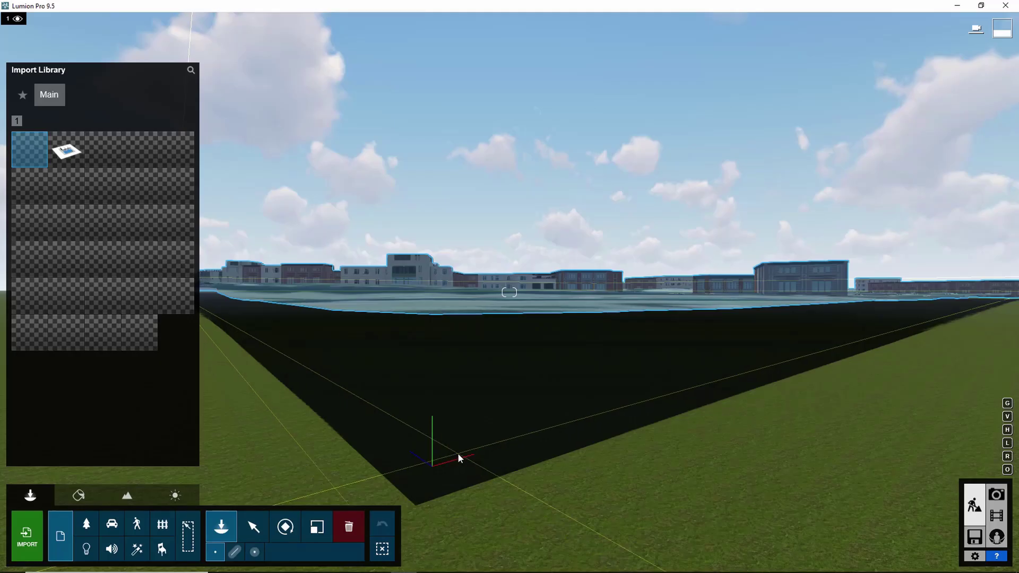
Step: Select the imported city model and examine its terrain, buildings, coastline and edges from above
click(254, 527)
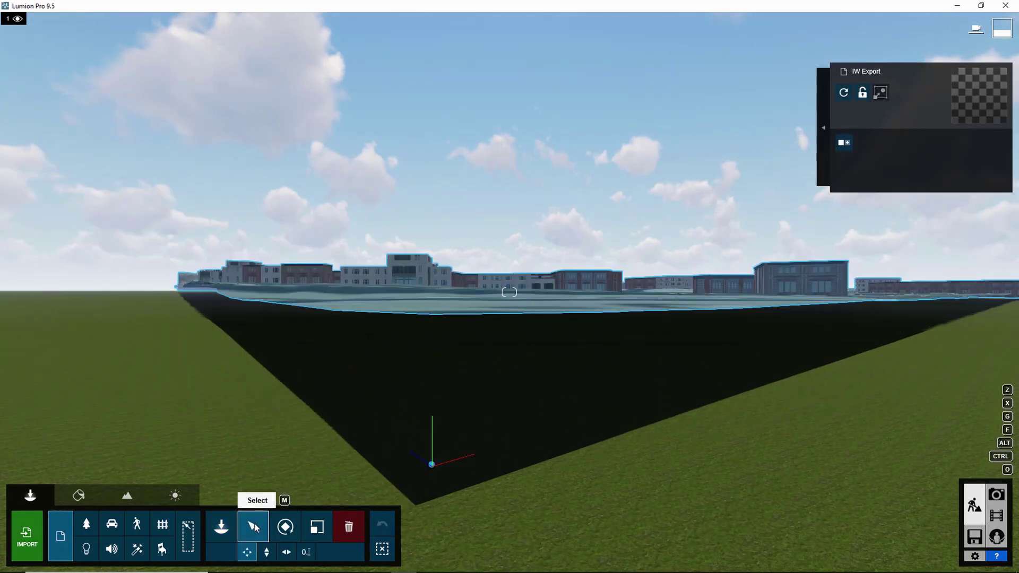
key(d)
key(q)
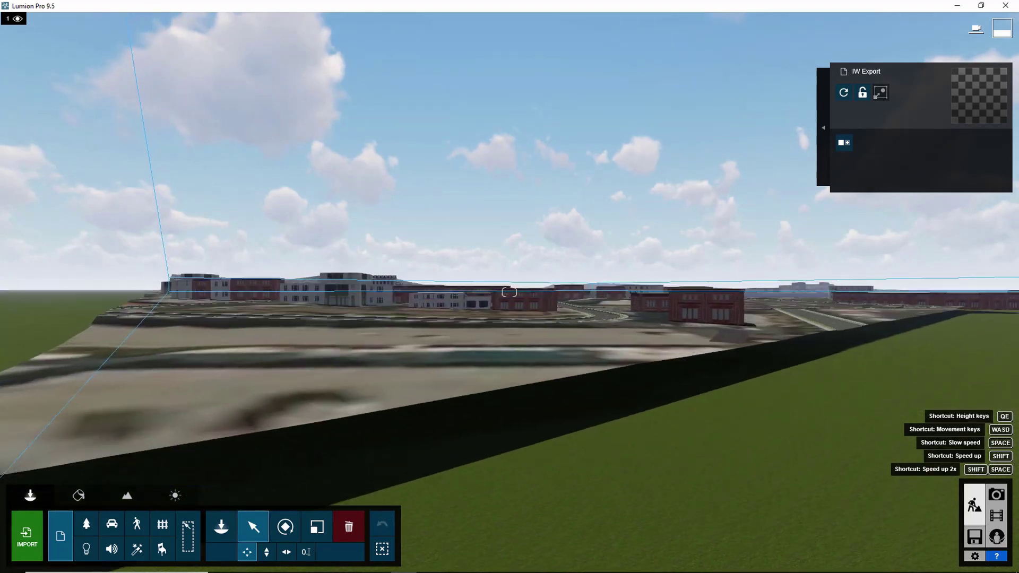
key(e)
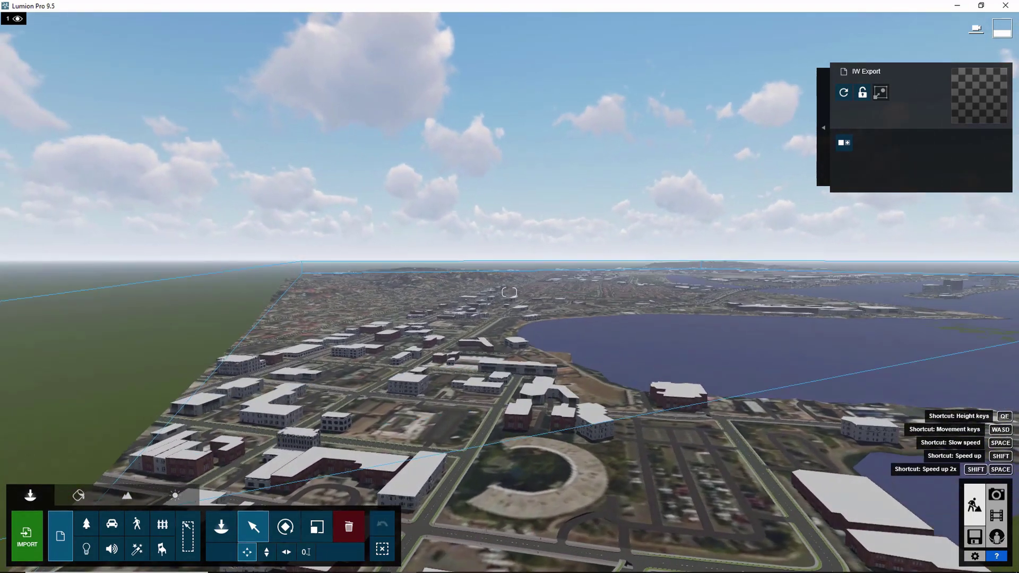
key(e)
right_drag(634, 438, 717, 495)
click(803, 308)
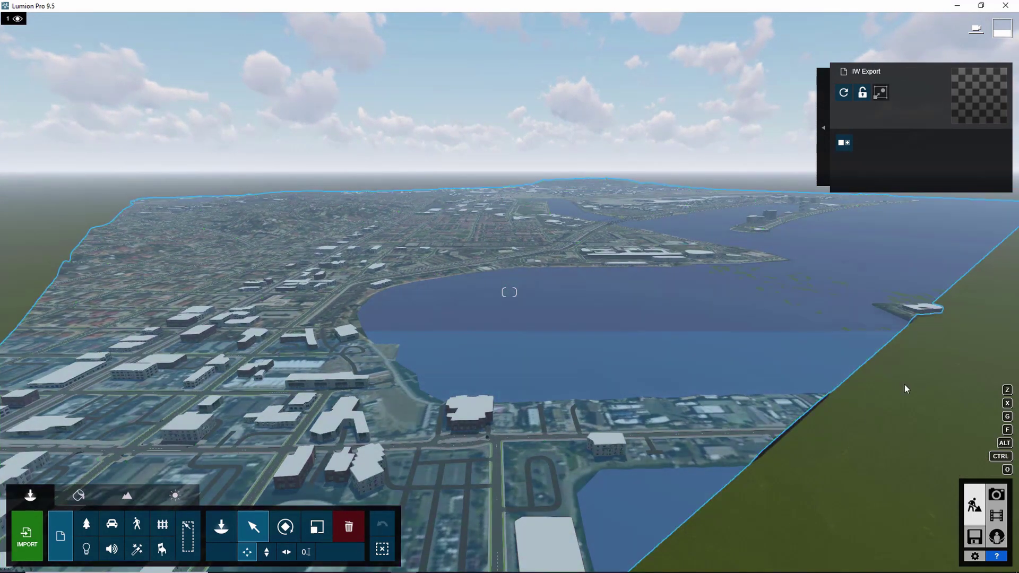
key(s)
right_drag(904, 384, 854, 386)
key(s)
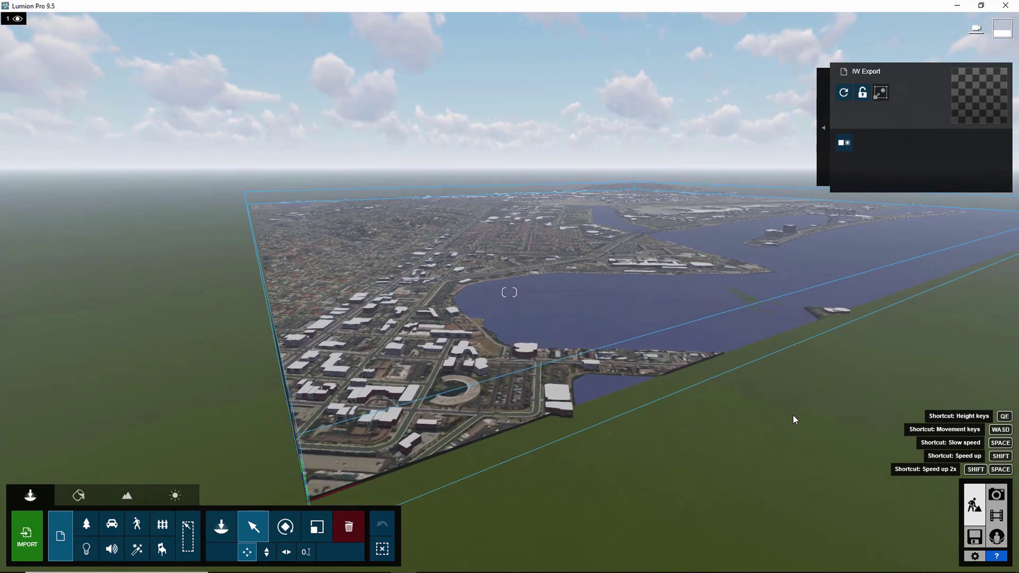
Step: Raise the imported city model by setting its Y position to 10 m
click(266, 551)
click(306, 554)
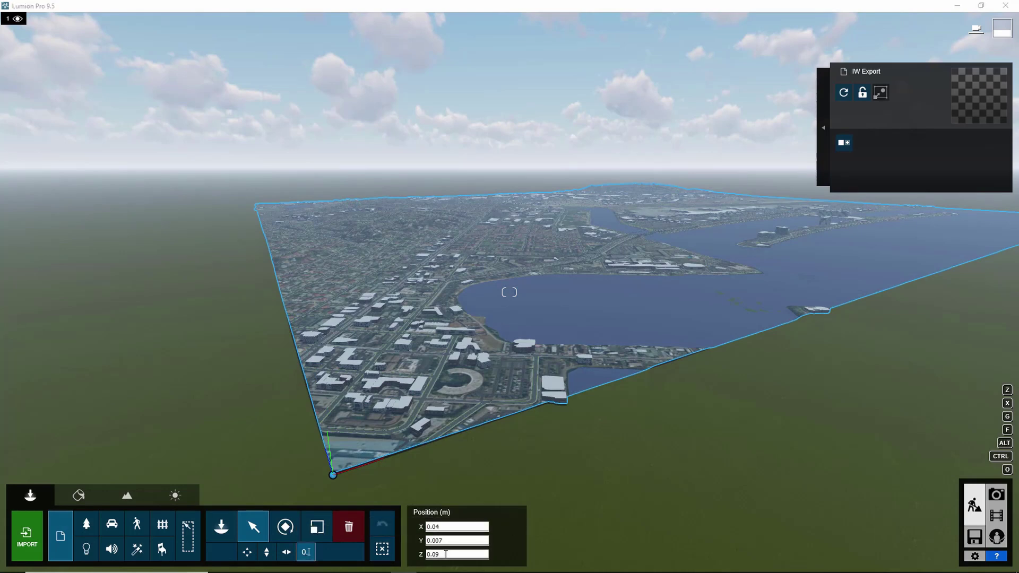
click(434, 540)
text(10)
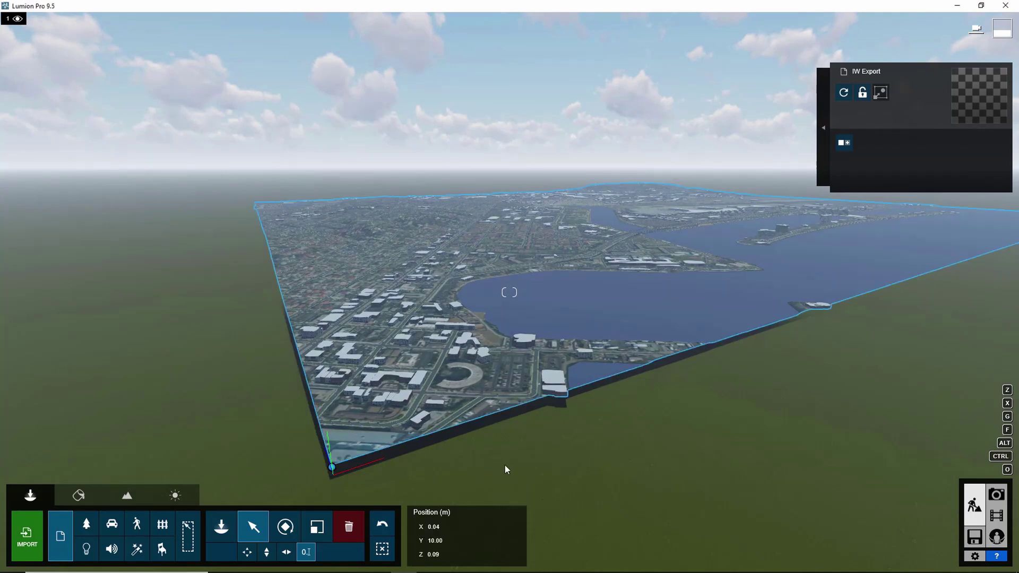
right_drag(507, 465, 539, 394)
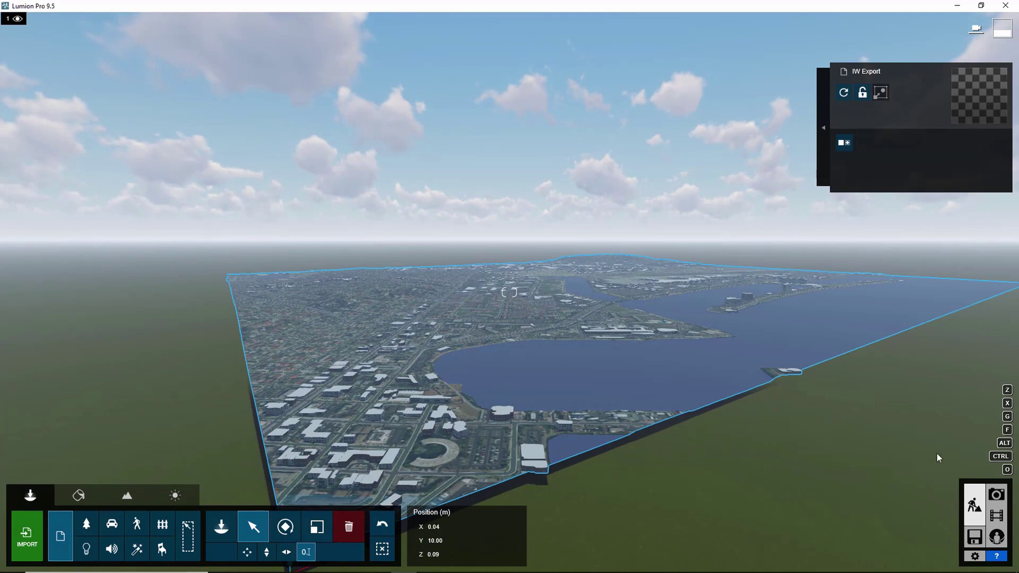
Step: Frame an aerial photo view over the tree-covered houses and the highway beyond, and store it as photo 1
click(996, 496)
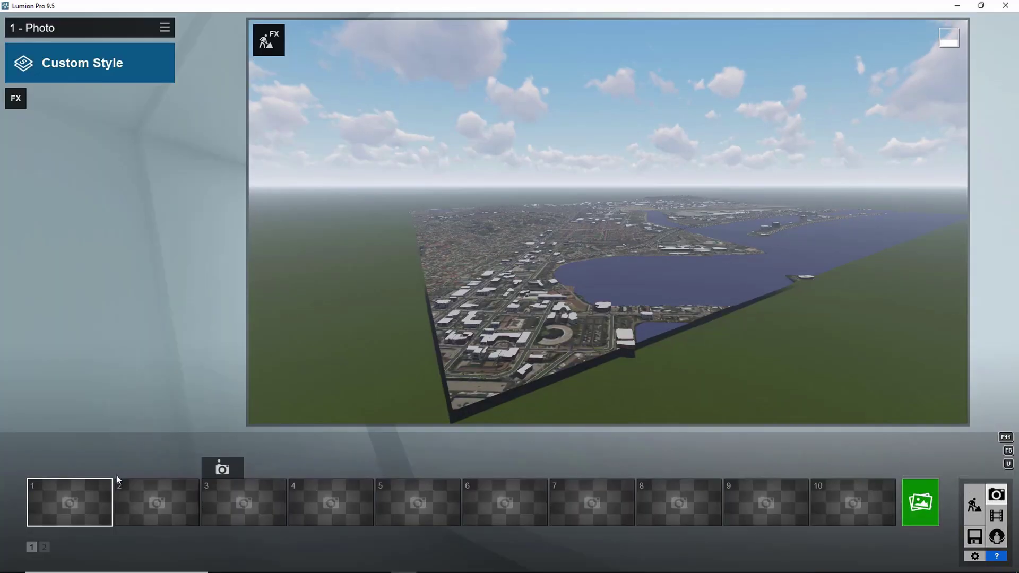
right_drag(584, 269, 628, 247)
key(w)
key(w)
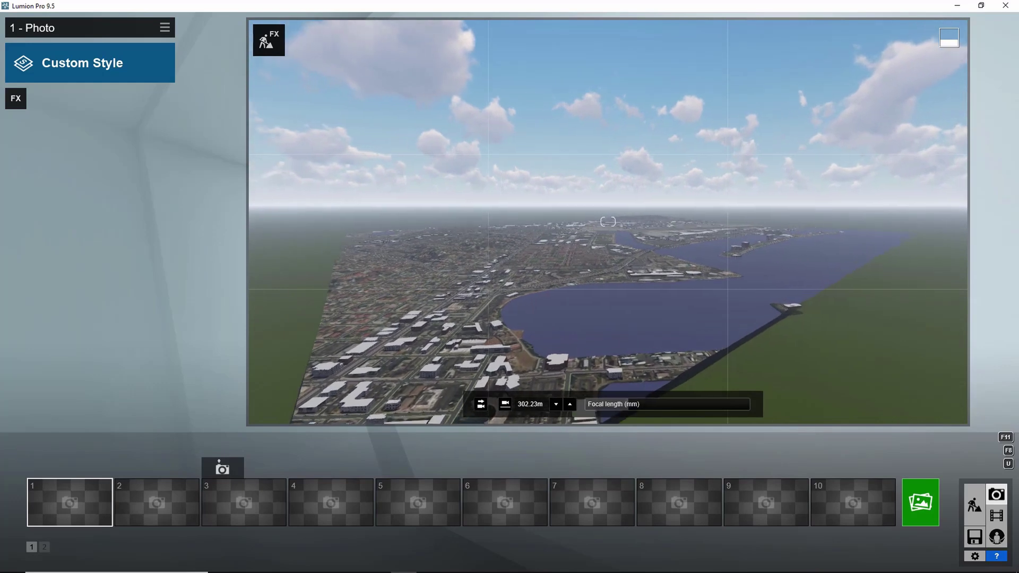
key(w)
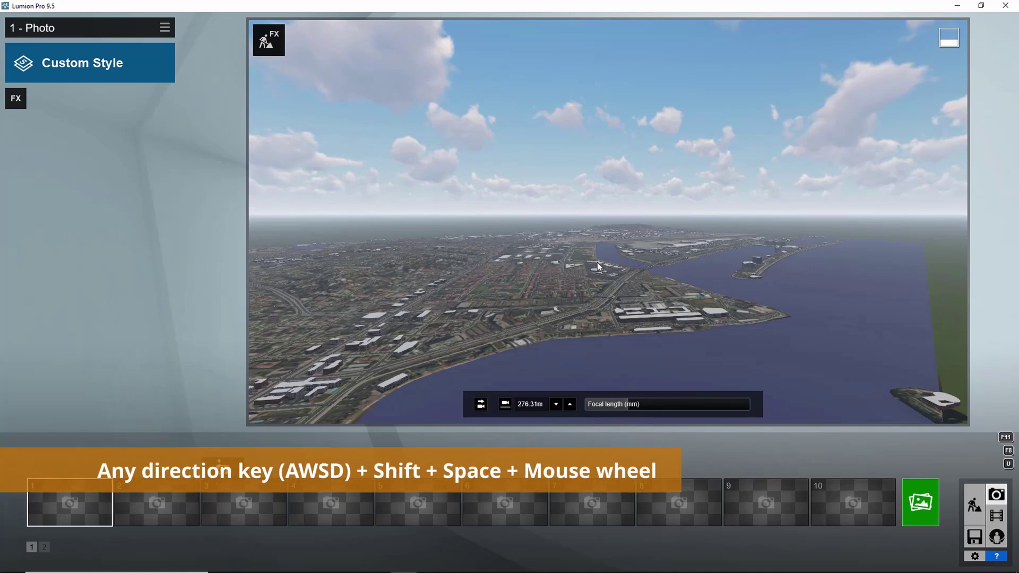
key(shift+space+w)
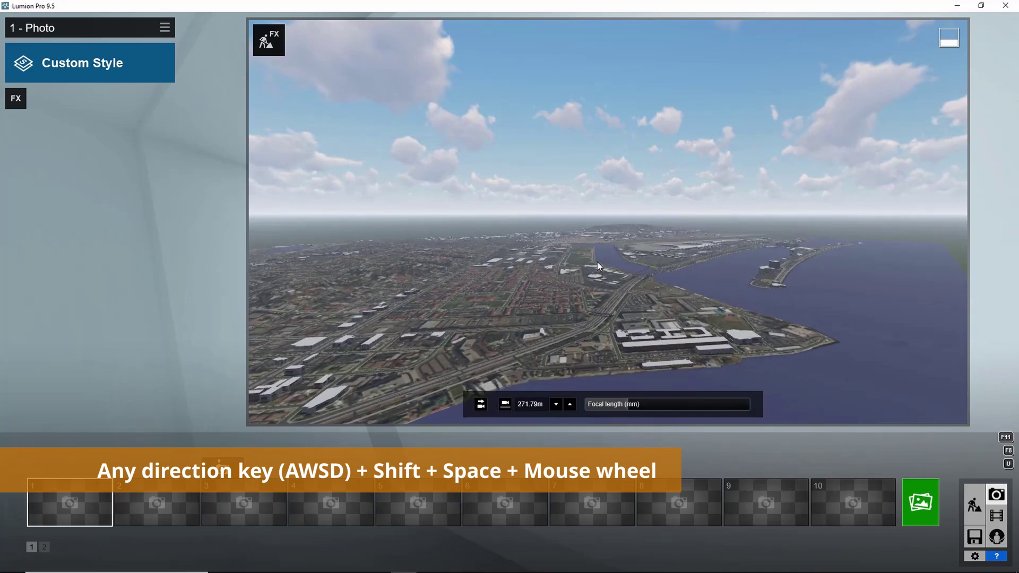
key(shift+space+w)
right_drag(577, 273, 392, 308)
key(shift+space+w)
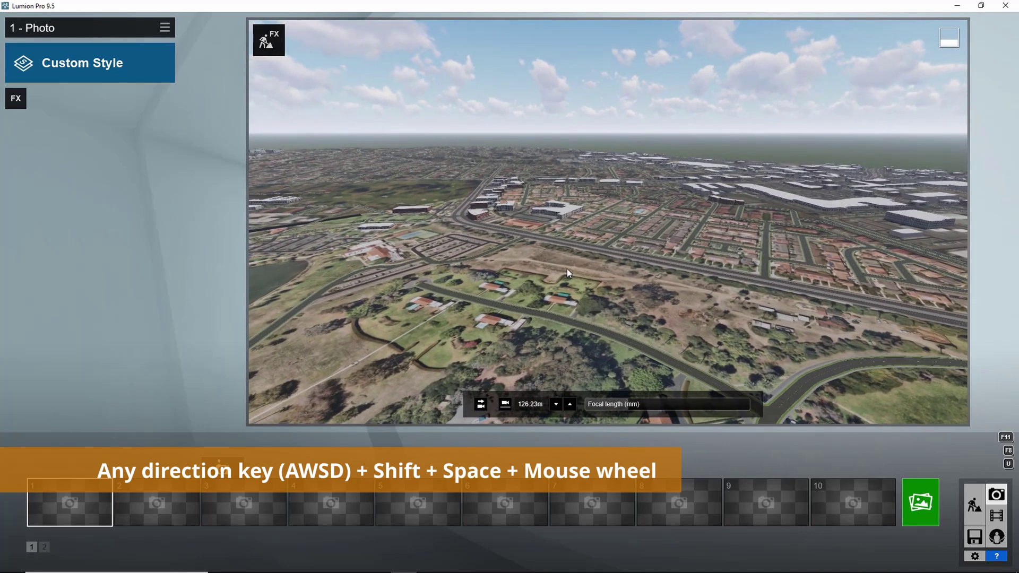
right_drag(568, 269, 570, 272)
key(w)
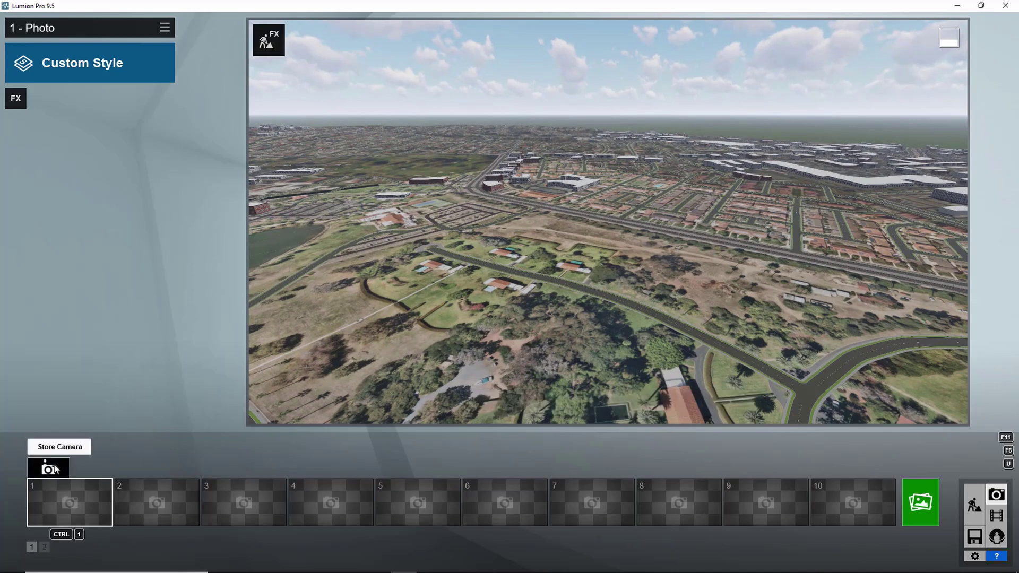
click(53, 468)
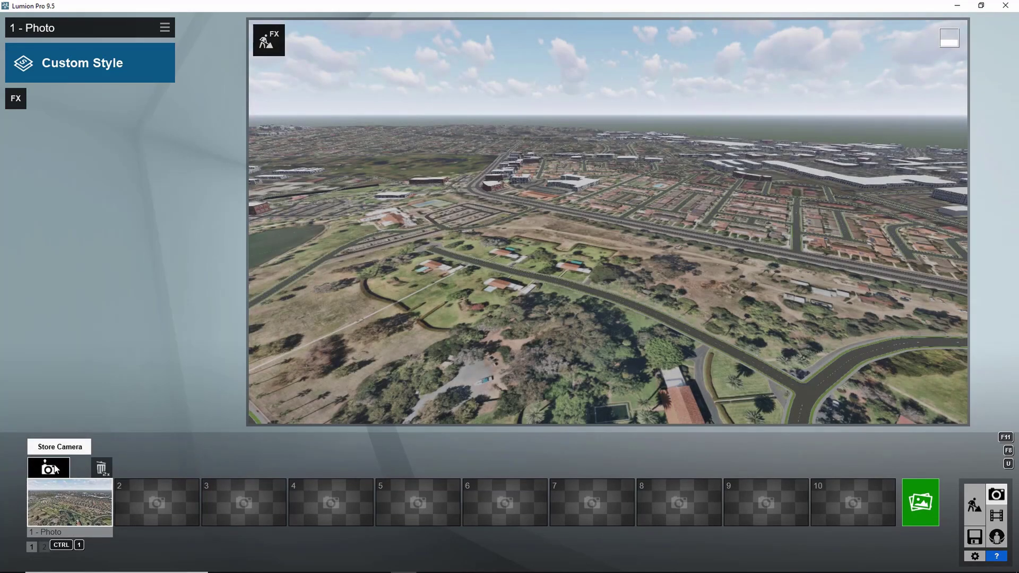
Step: Store a closer aerial view of the garden houses and dry field as photo 2 and return to Build mode
click(176, 505)
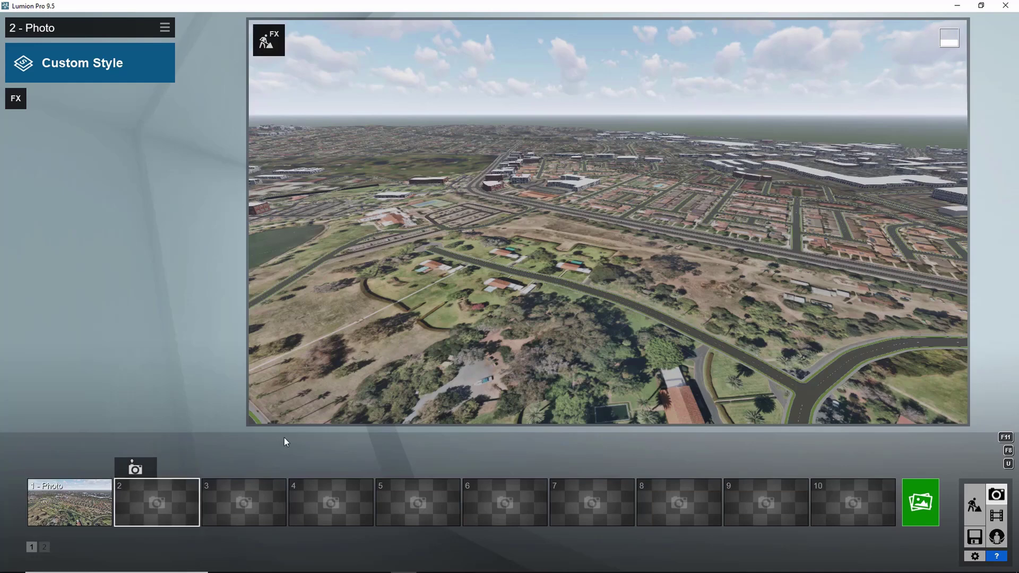
key(w)
key(w)
right_drag(498, 328, 455, 318)
key(w)
click(135, 468)
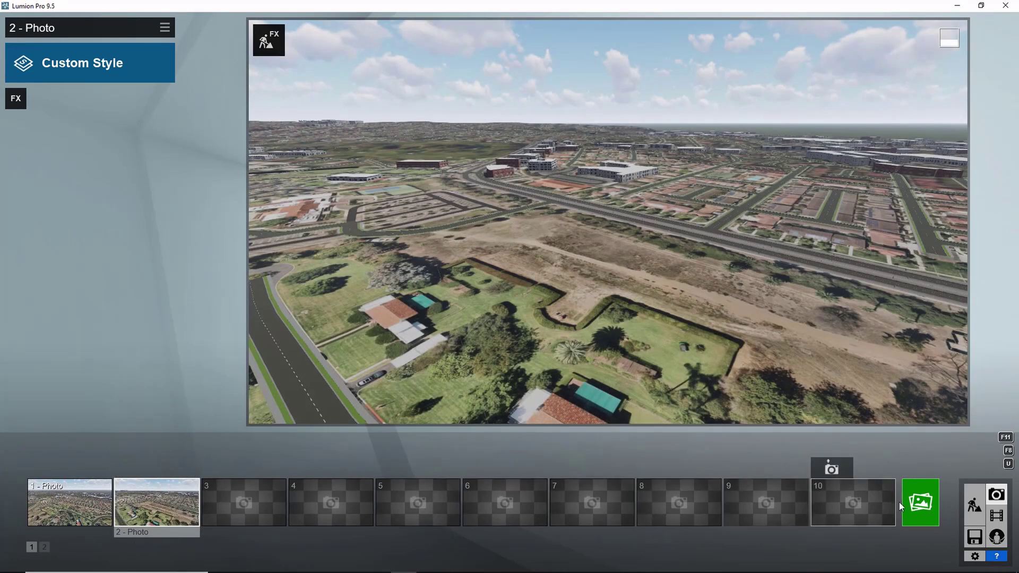
click(975, 509)
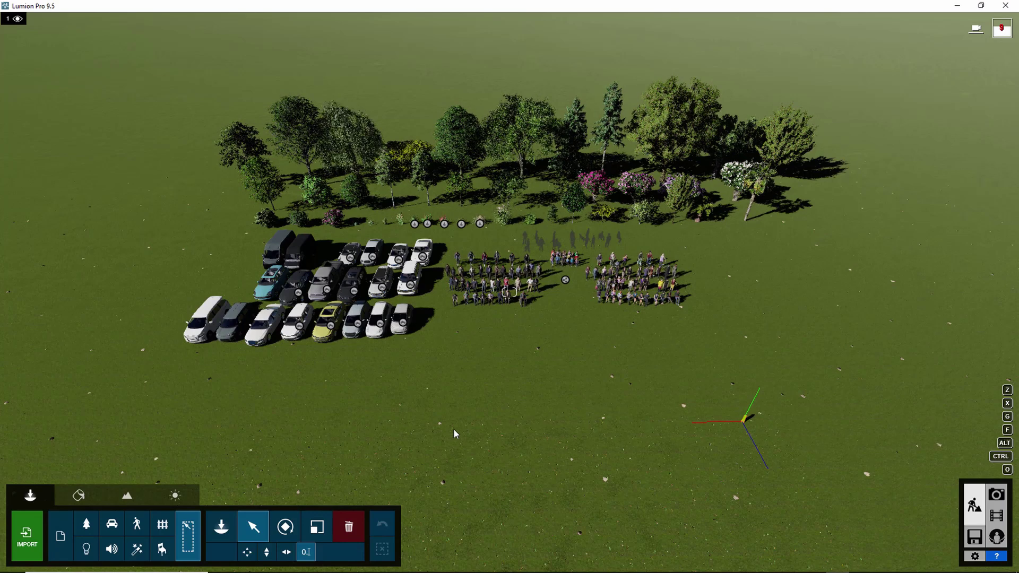
Step: Group all the trees, shrubs and flowers and save the group as the Lumion group file Vegetation
key(q)
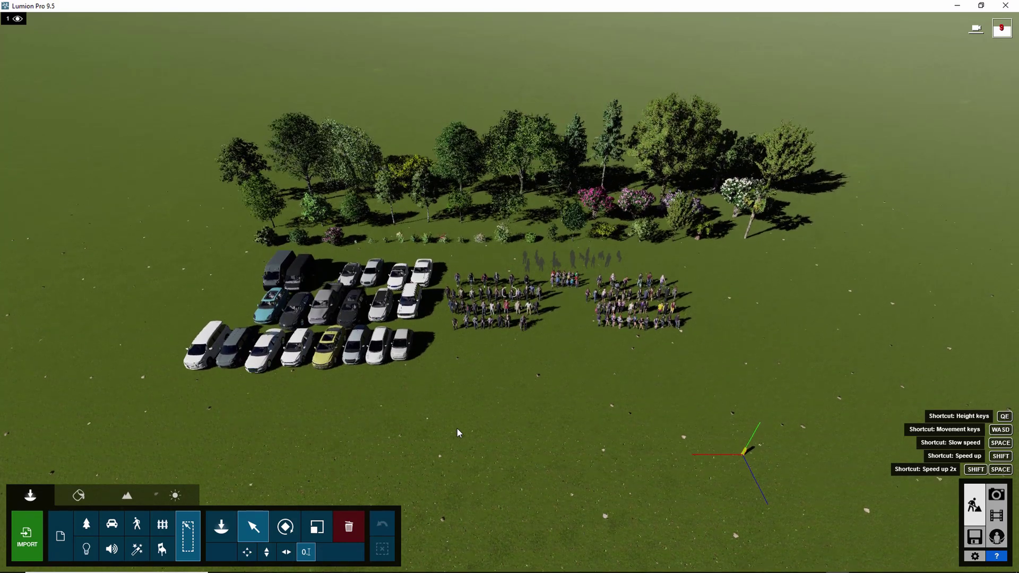
right_drag(456, 428, 476, 442)
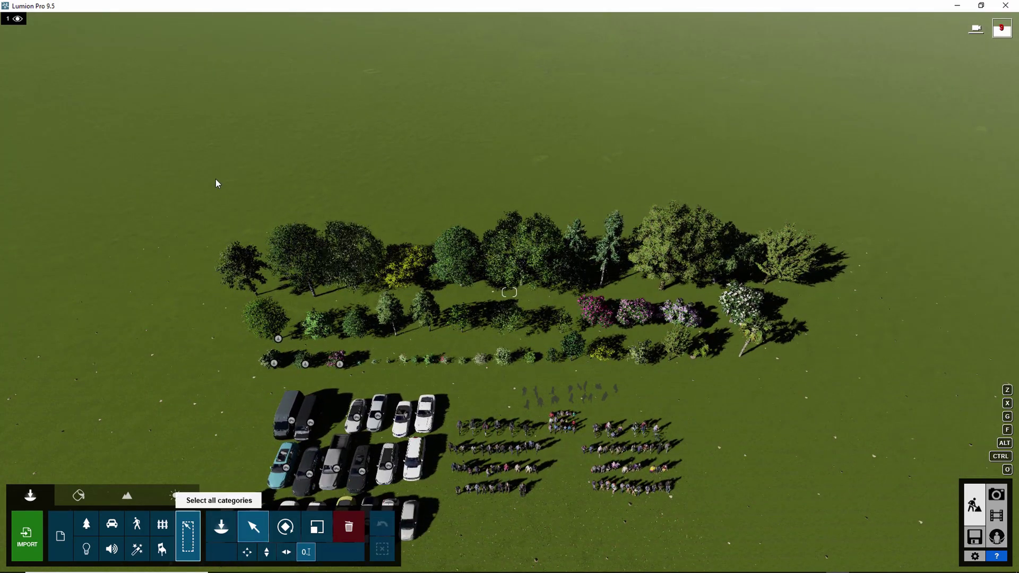
ctrl+drag(175, 140, 872, 376)
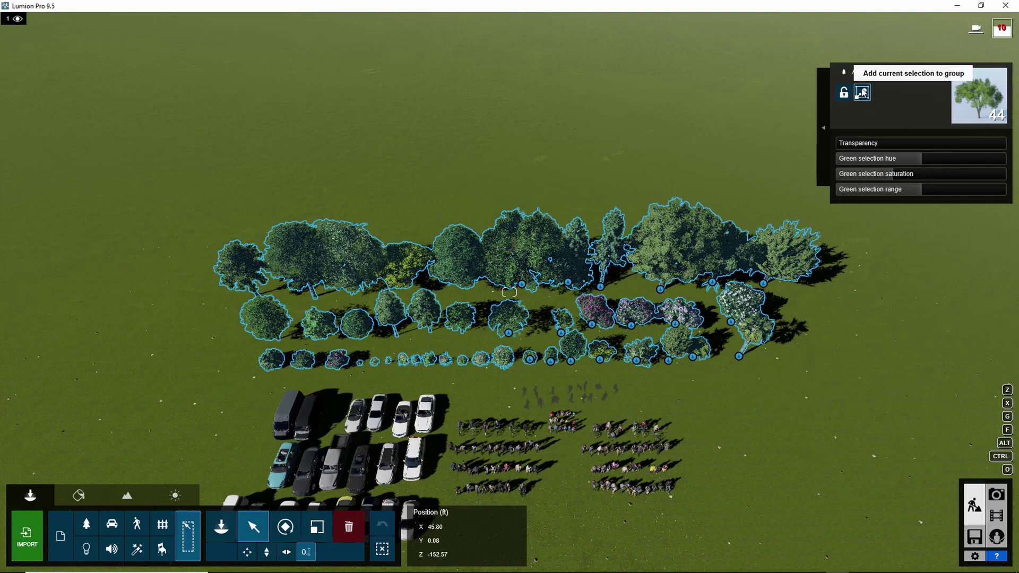
click(862, 92)
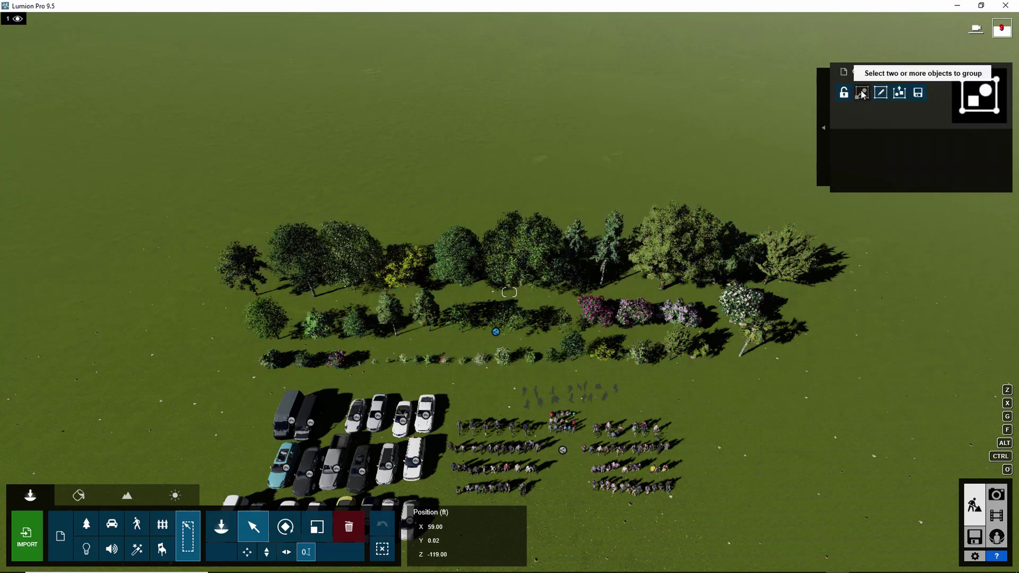
click(918, 93)
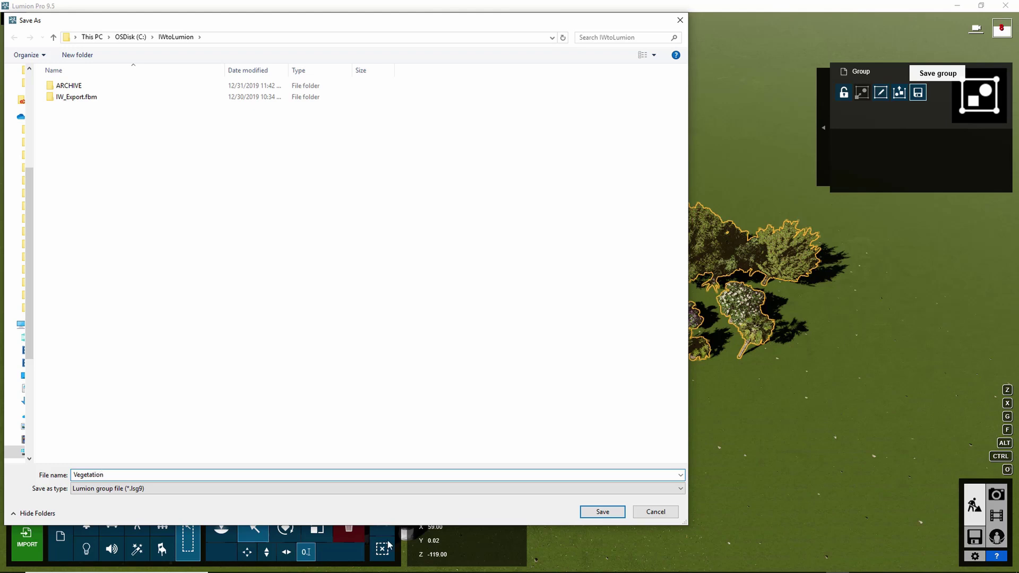
click(602, 512)
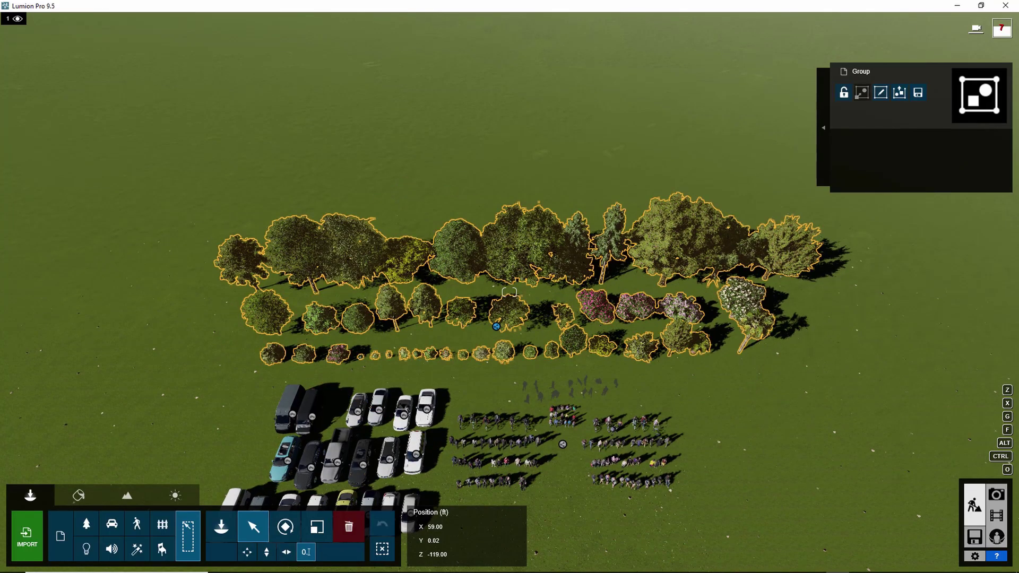
Step: Group all the vehicles beside the people and save them as a separate Lumion group file
right_drag(754, 423, 754, 379)
key(a)
right_drag(736, 453, 762, 418)
key(a)
ctrl+drag(356, 284, 581, 461)
click(862, 93)
click(918, 94)
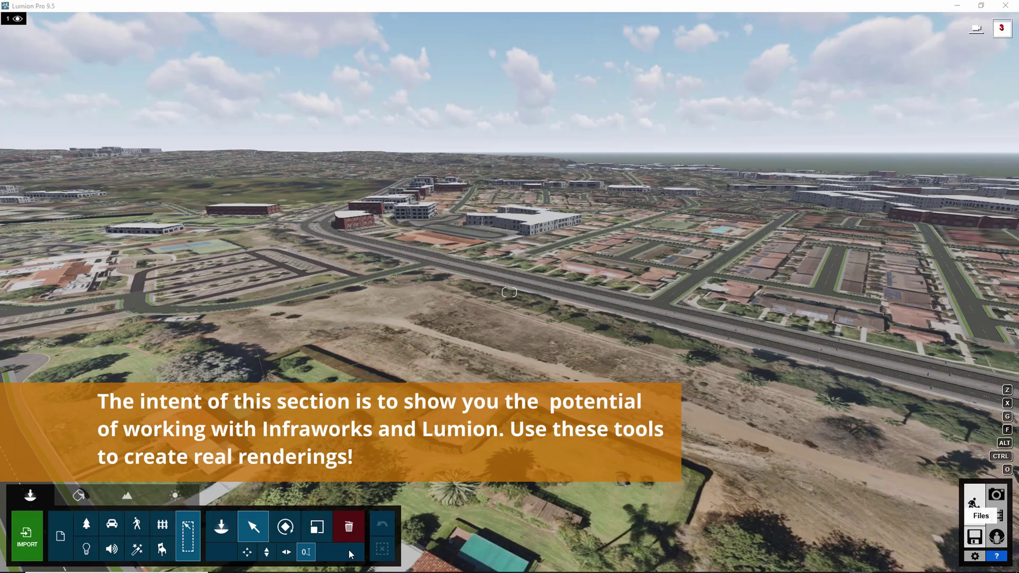
Step: Load the Vegetation.lsg9 group file and place the group on the dirt field beside the highway
click(221, 527)
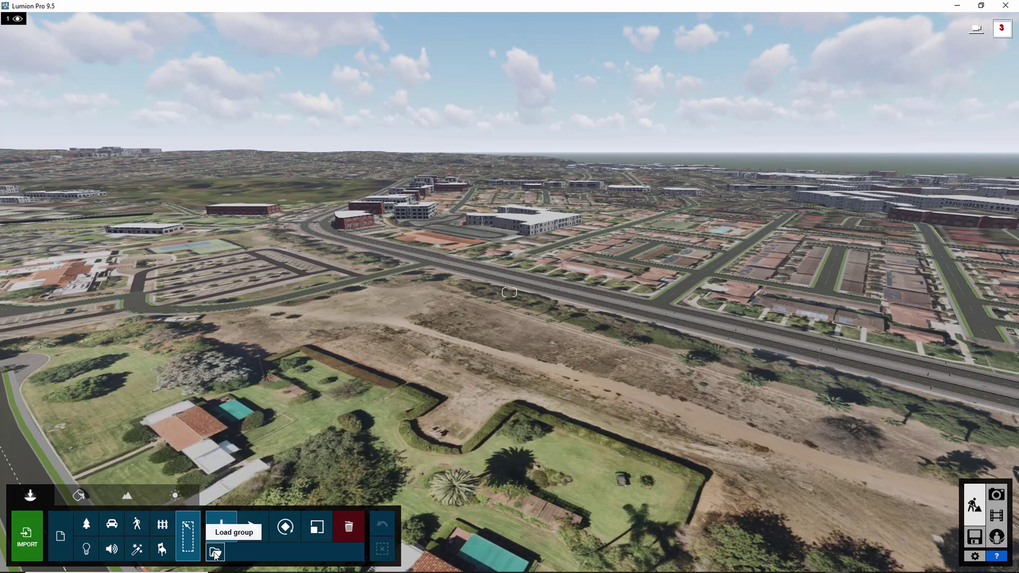
click(215, 553)
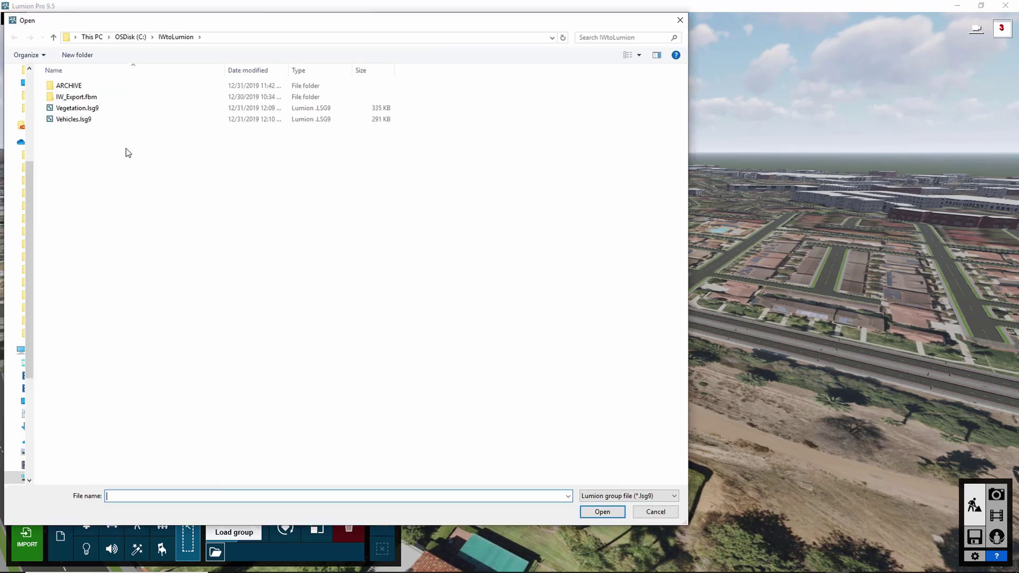
click(74, 108)
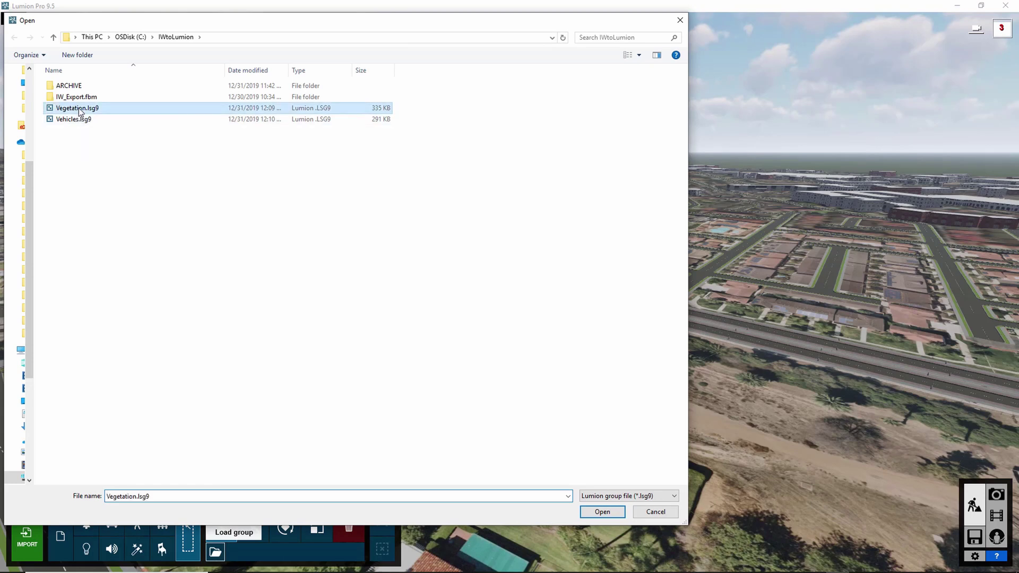
click(607, 512)
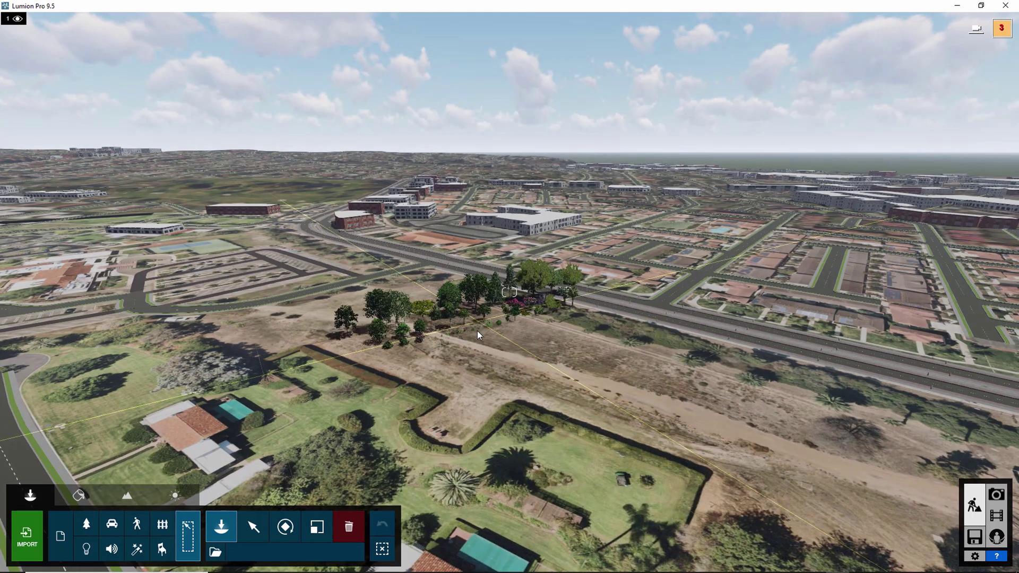
click(477, 330)
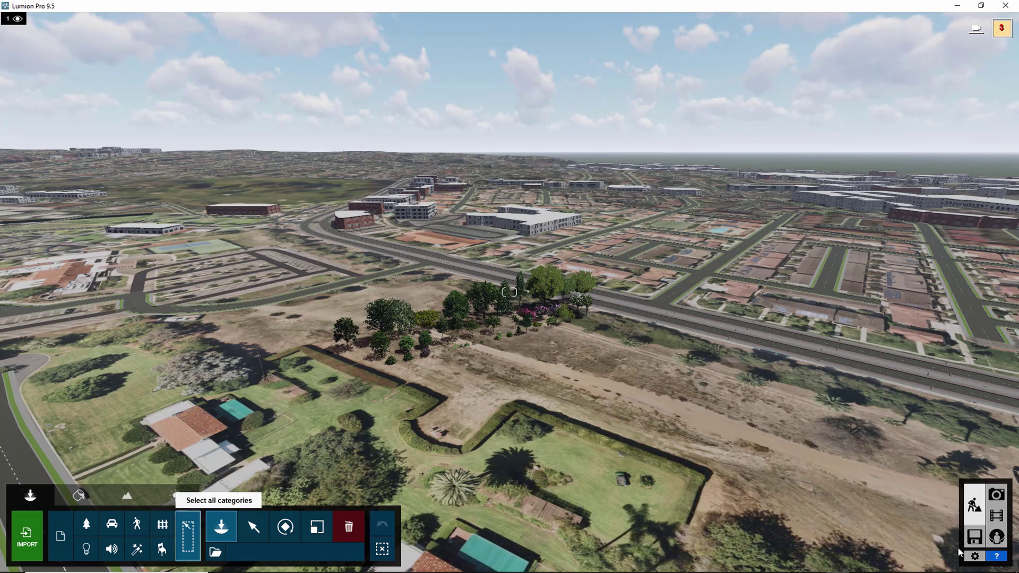
Step: Set the editor quality to medium and the editor resolution to 66%
click(976, 557)
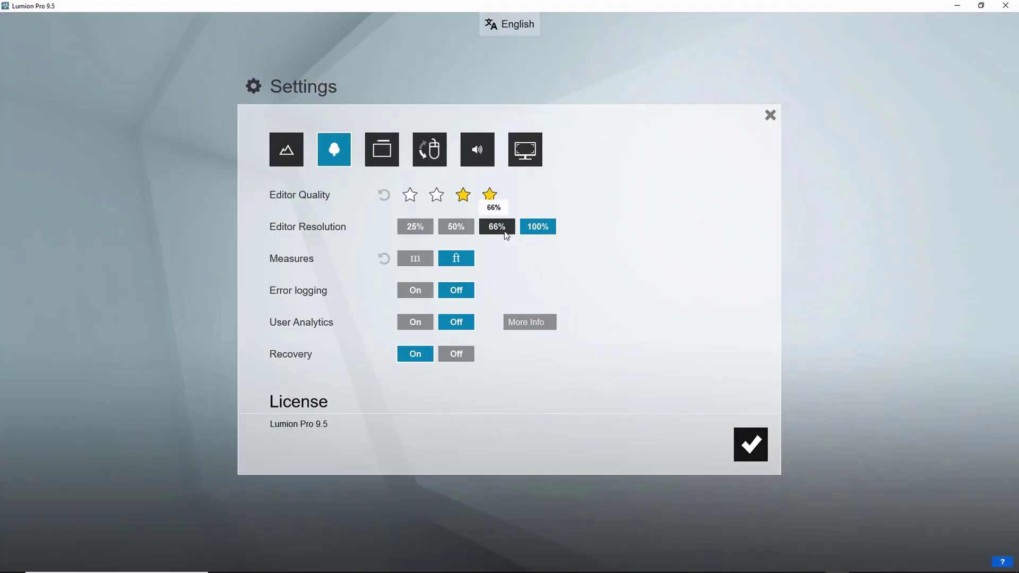
click(437, 196)
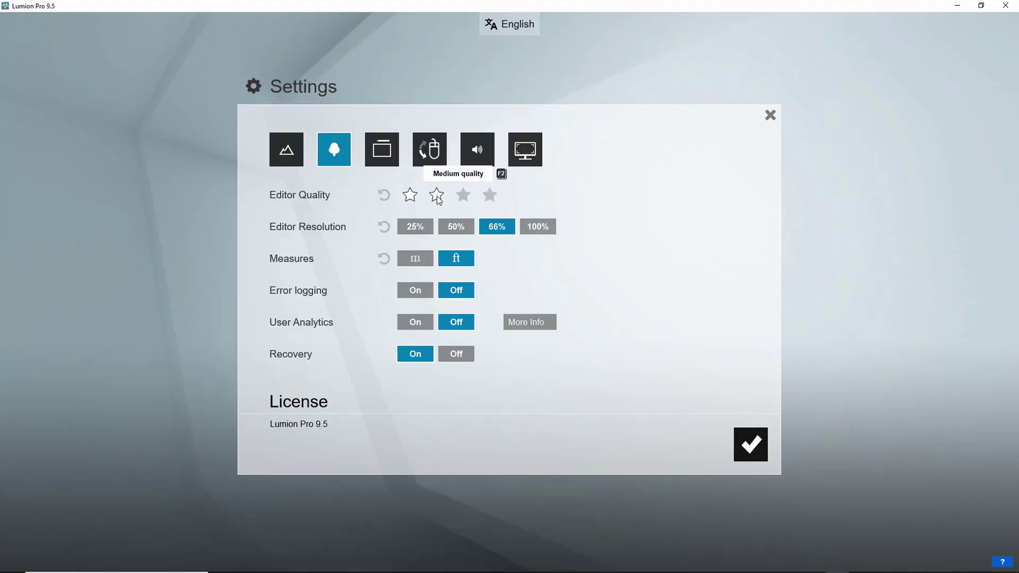
click(334, 150)
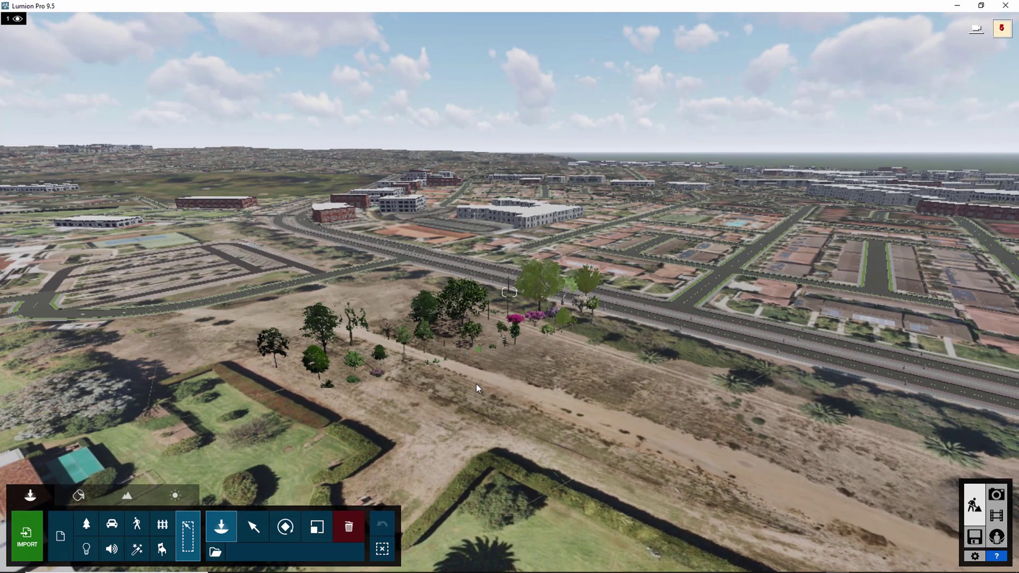
Step: Select the placed vegetation group and ungroup it into individual plants
key(w)
key(d)
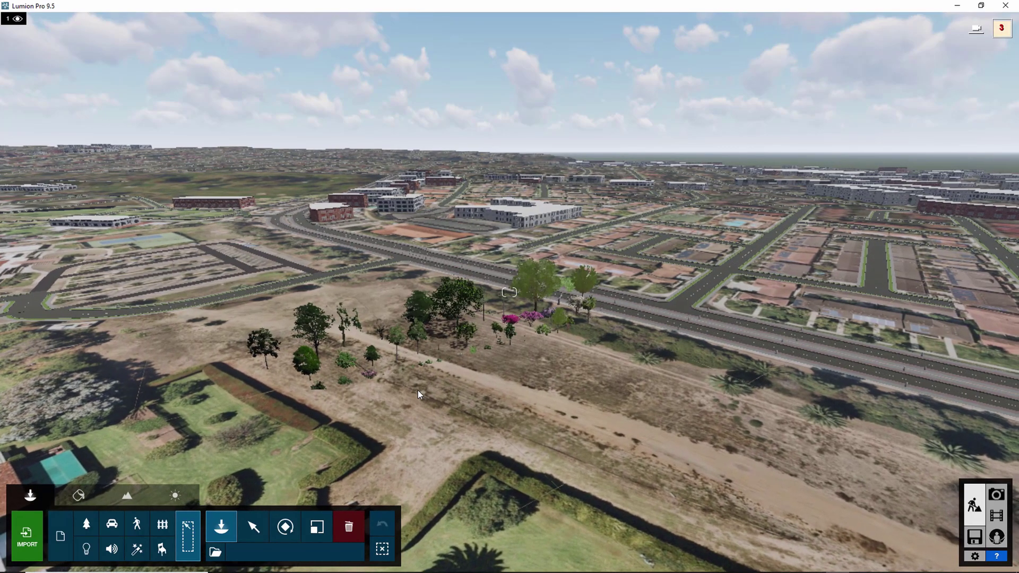
key(d)
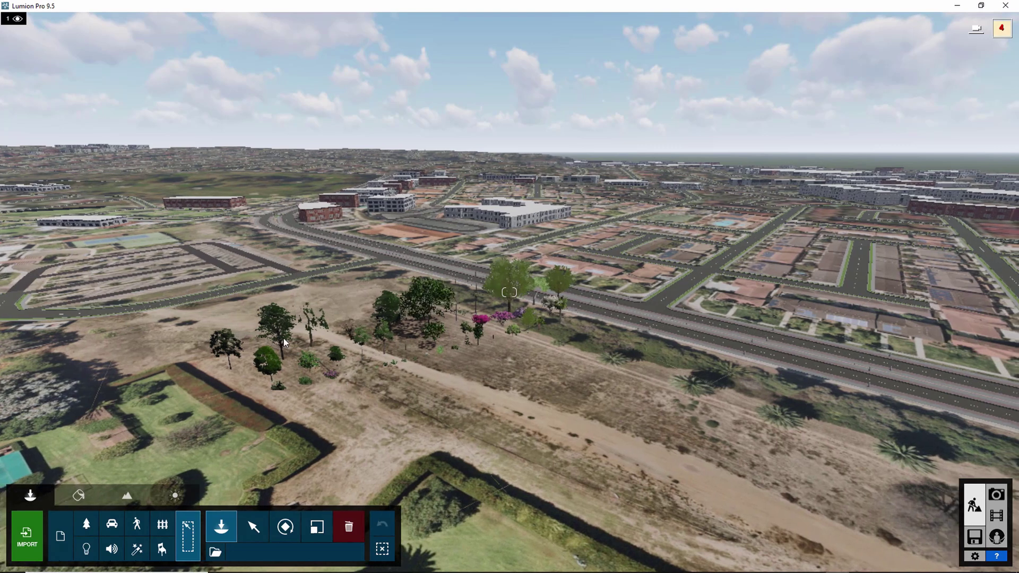
key(d)
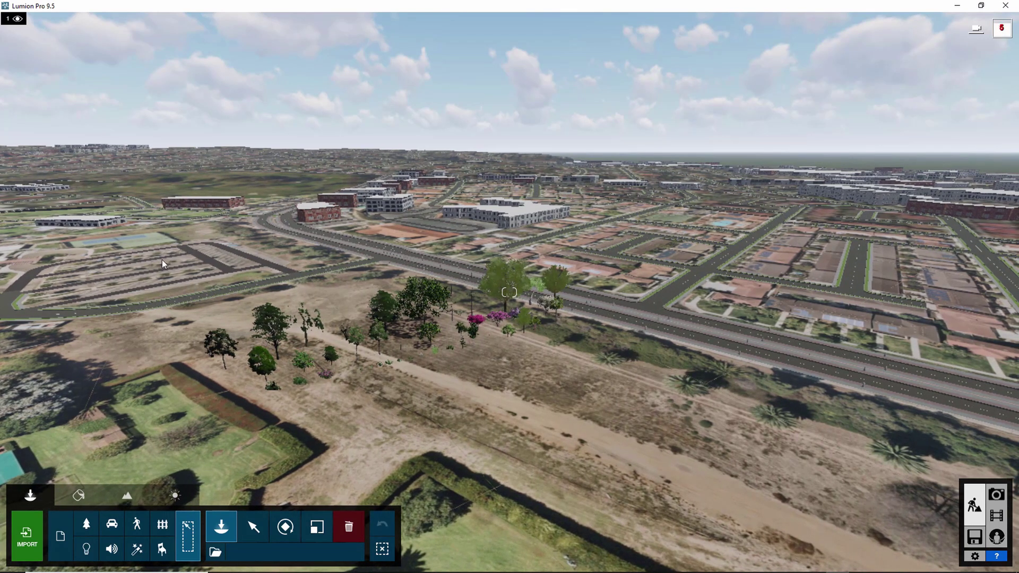
click(87, 525)
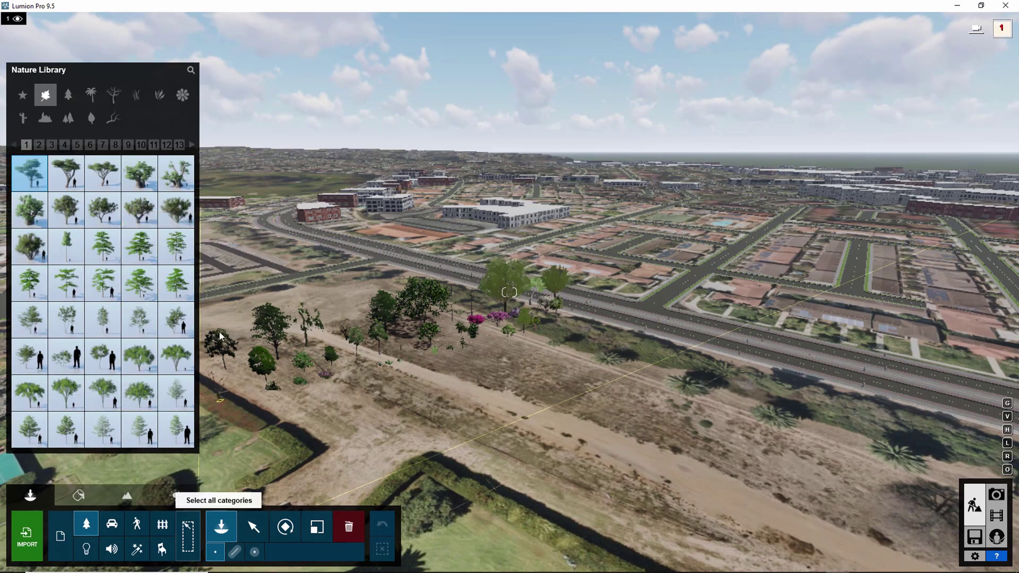
click(252, 527)
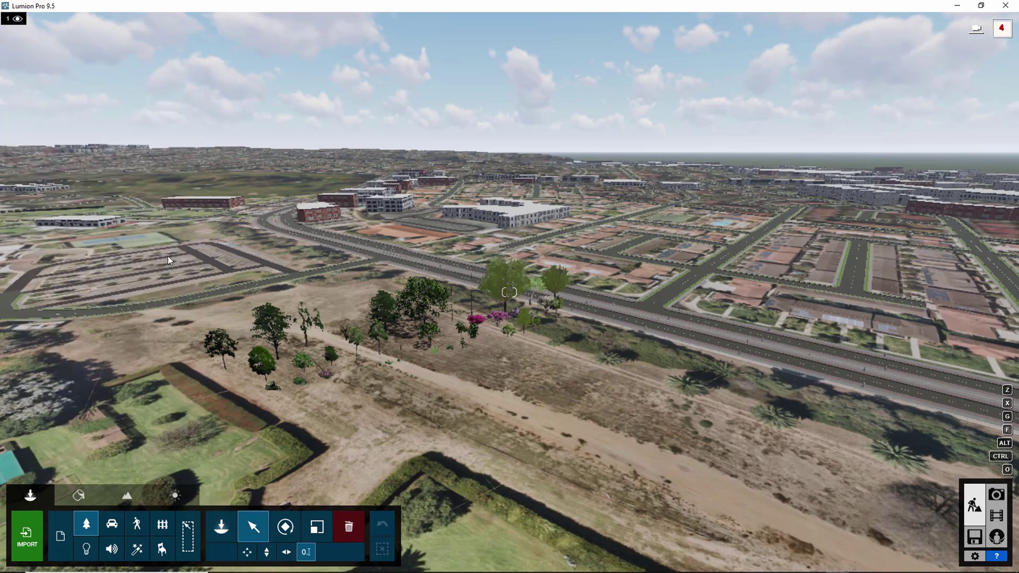
key(ctrl)
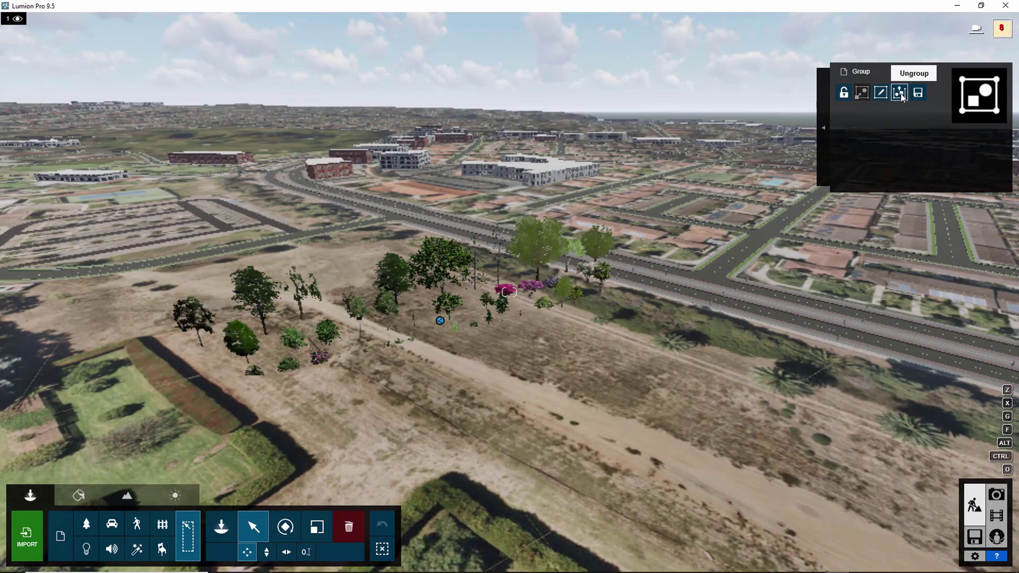
click(900, 93)
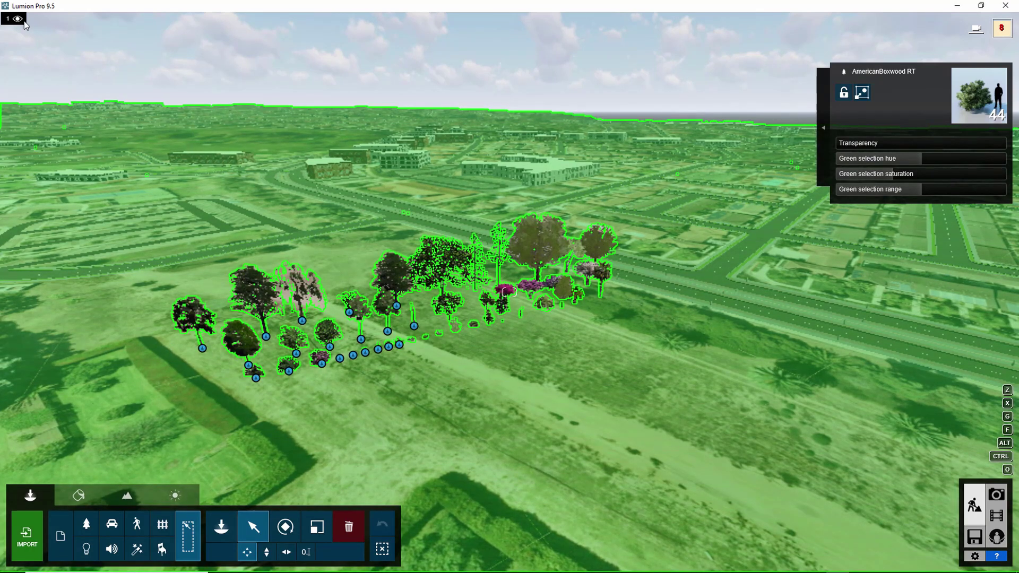
Step: Move all the selected ungrouped plants onto Layer 2
mouse_move(34, 21)
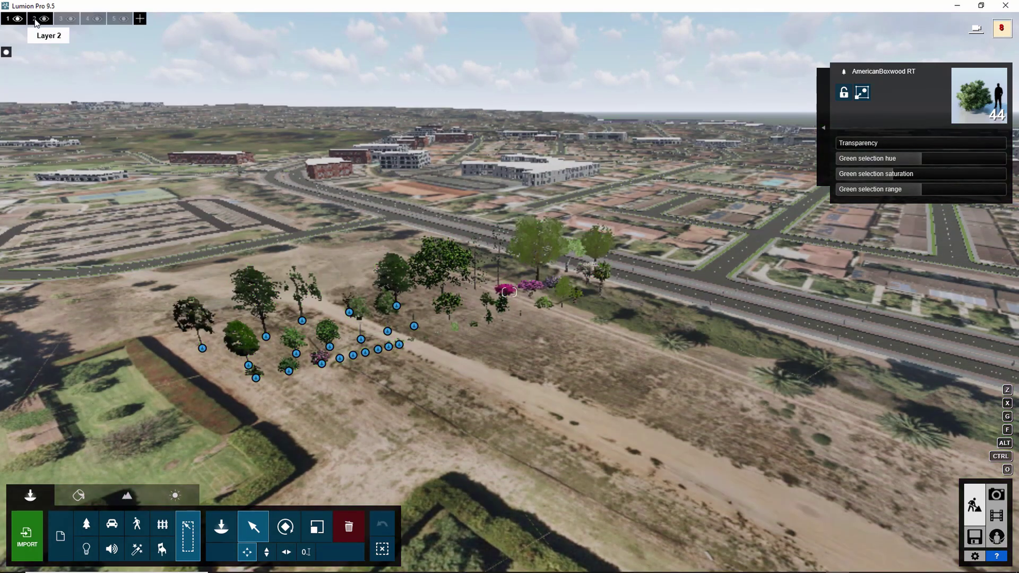
click(34, 21)
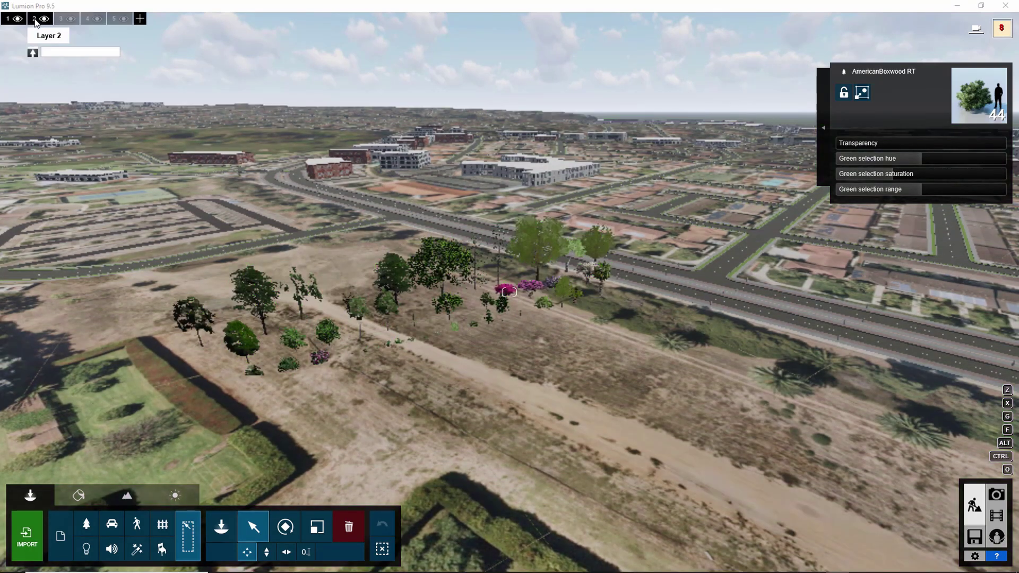
click(33, 53)
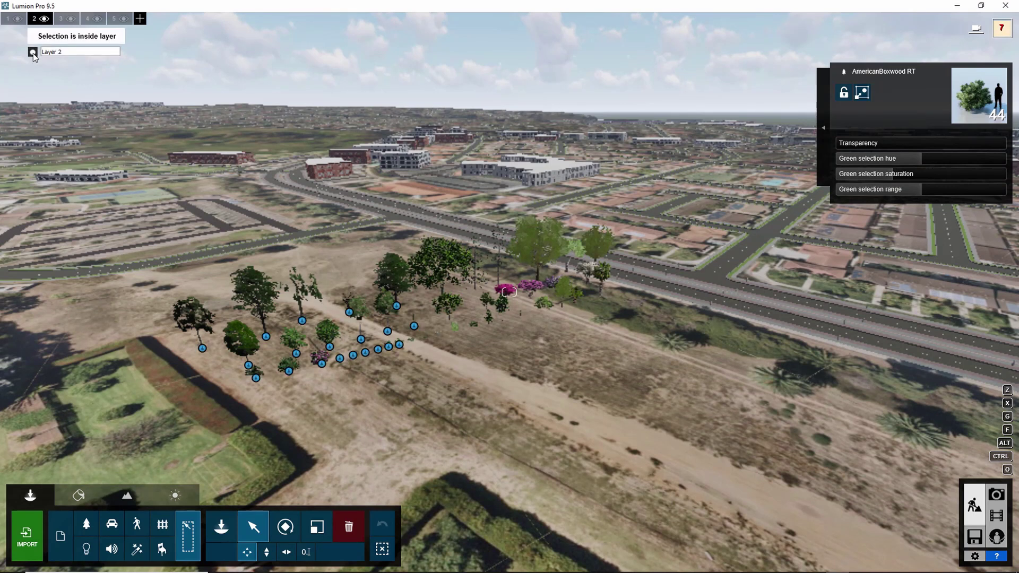
click(44, 19)
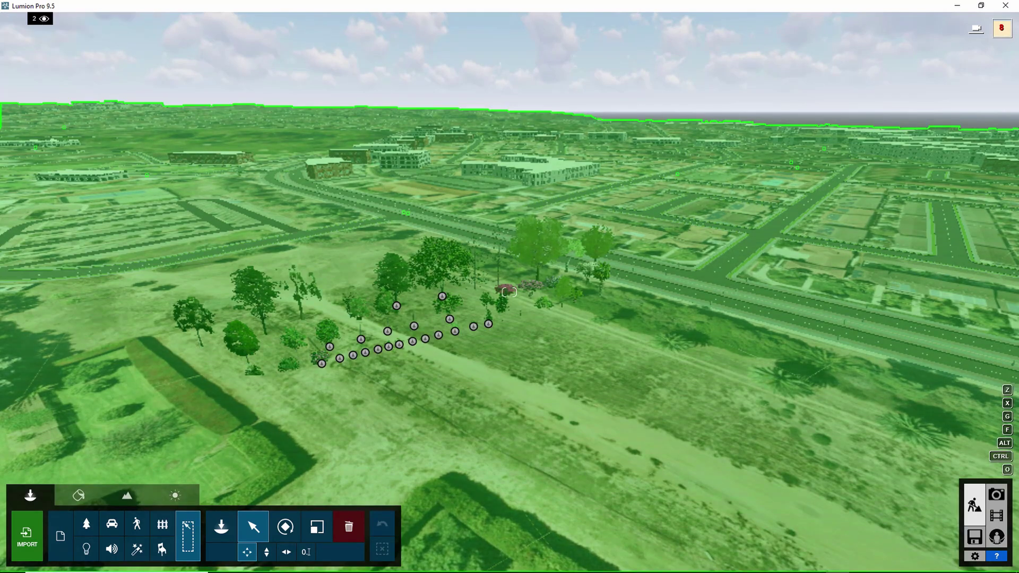
Step: Move the PalmettoStr palm from the plant cluster onto a palm pictured in the aerial imagery at the far end of the roadside scrub
key(d)
right_drag(510, 292, 445, 286)
key(d)
right_drag(467, 385, 412, 378)
key(d)
right_drag(509, 291, 416, 353)
key(w)
key(w)
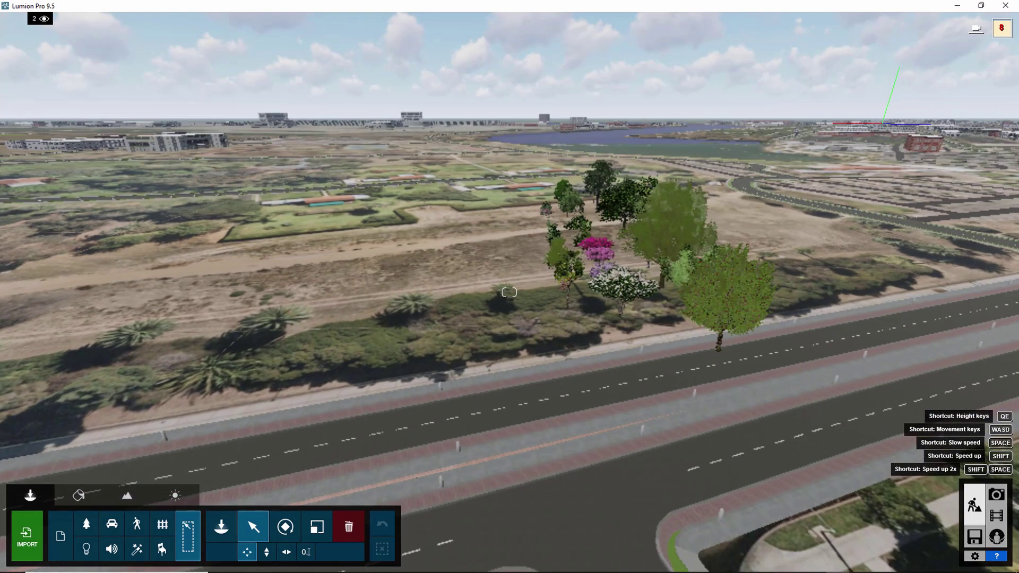
key(a)
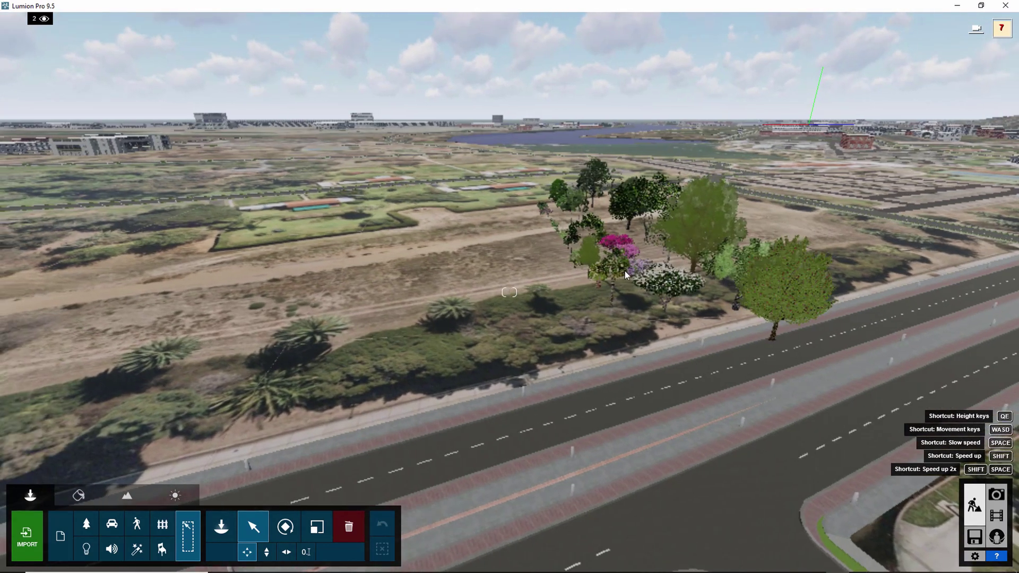
click(611, 301)
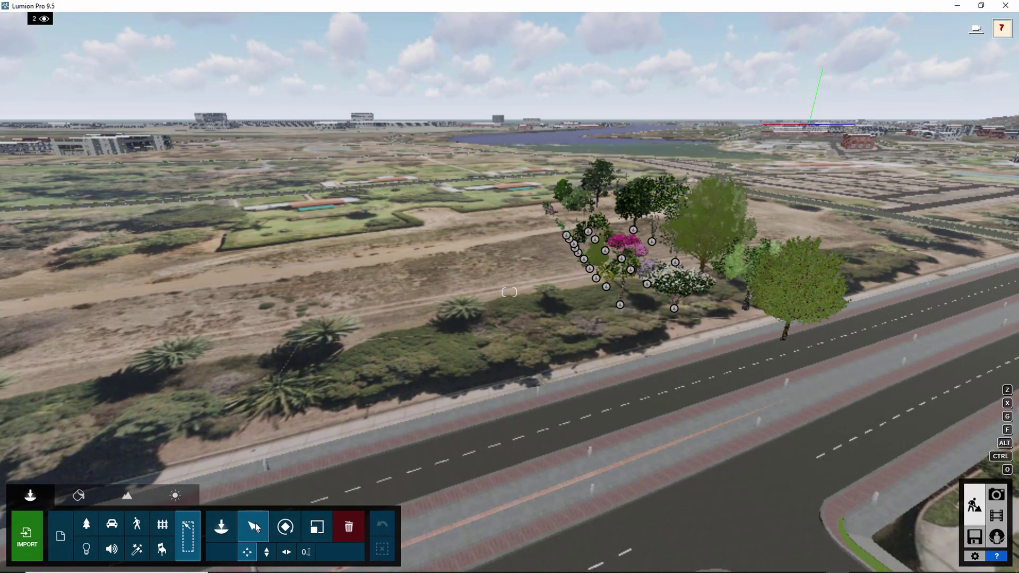
click(619, 305)
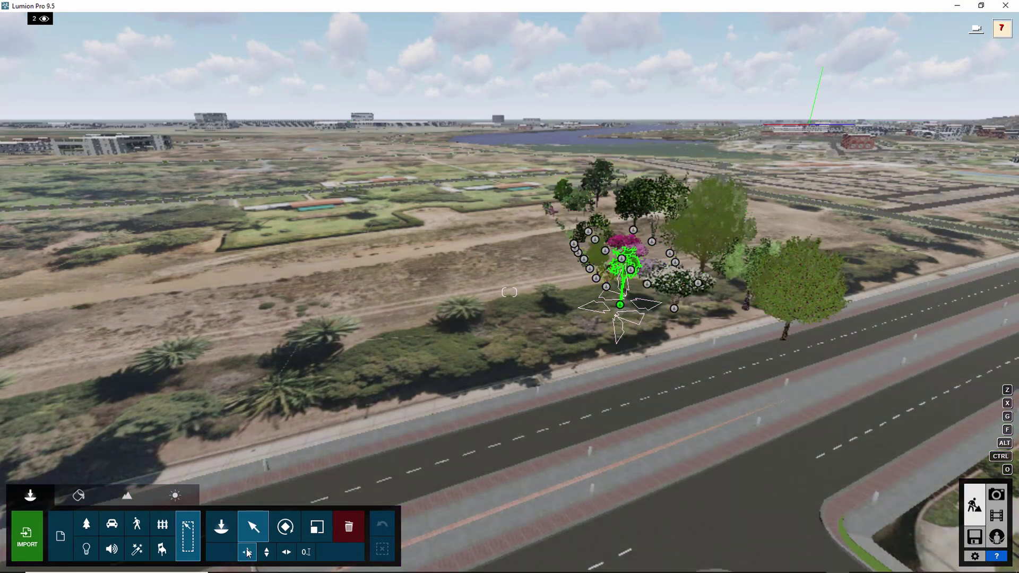
click(247, 552)
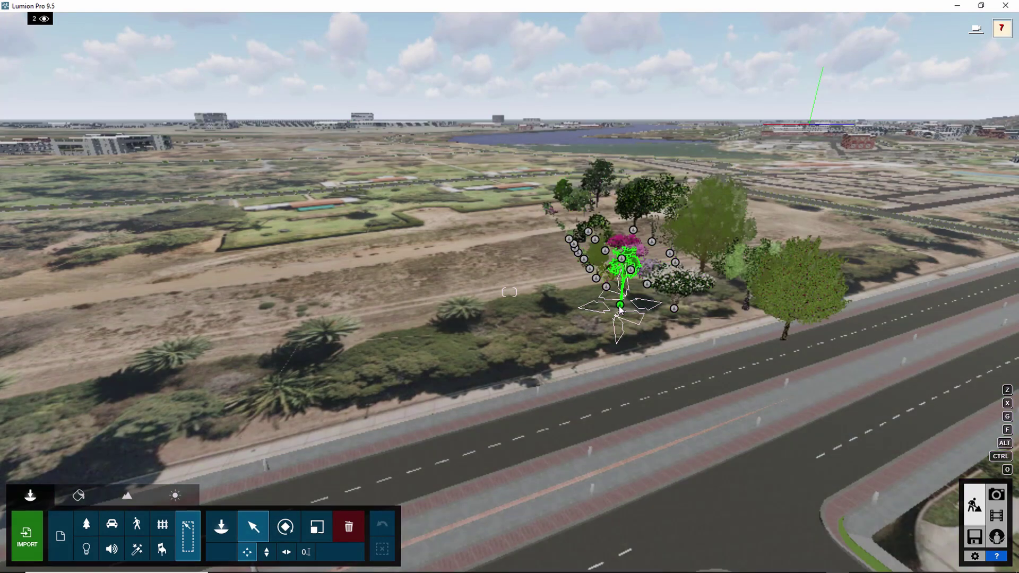
drag(619, 307, 166, 361)
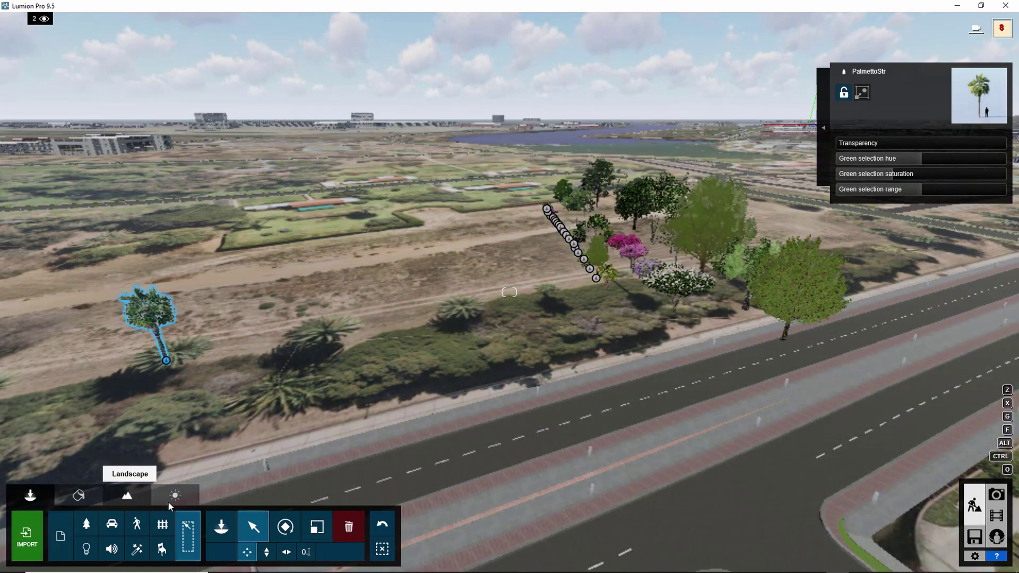
click(167, 361)
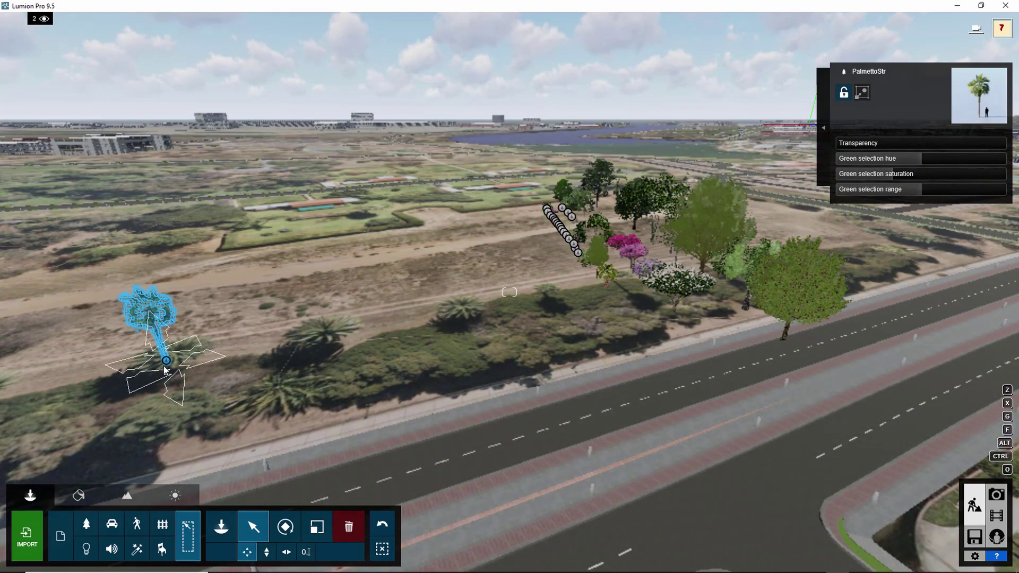
click(164, 366)
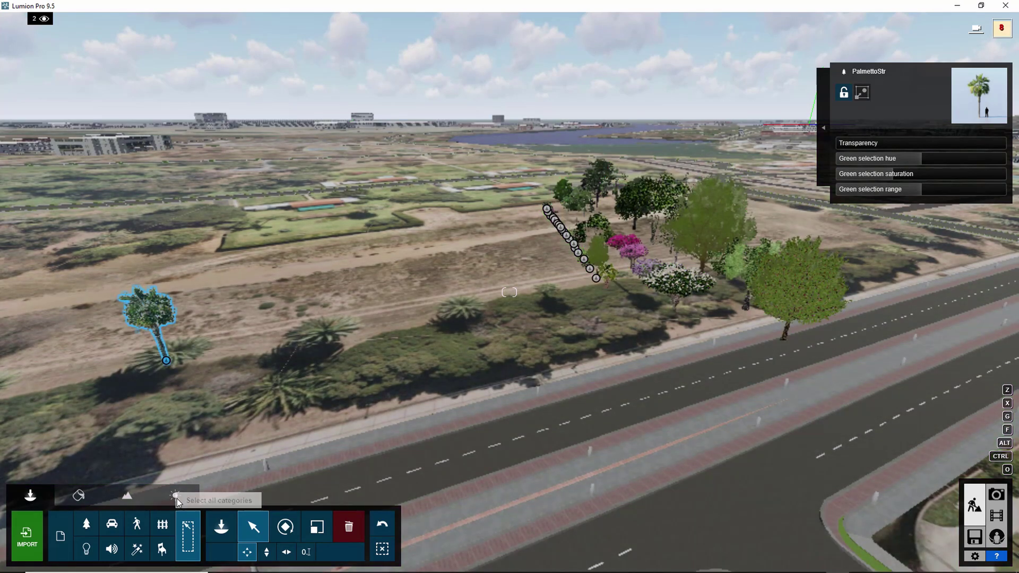
Step: Turn the sun to slightly west of south and raise its height so the tree shadows follow those in the aerial imagery
click(175, 497)
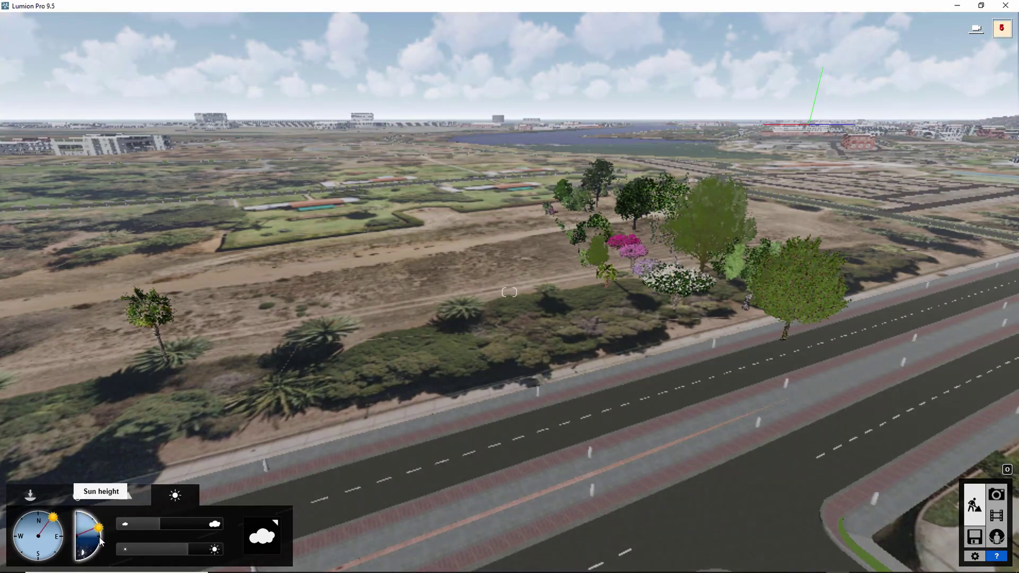
click(35, 562)
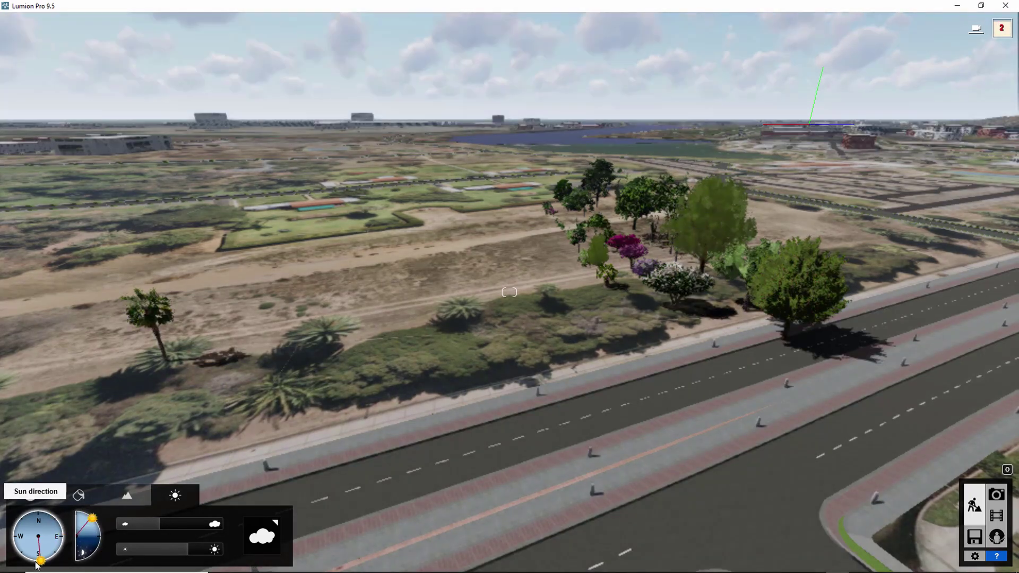
drag(36, 563, 32, 566)
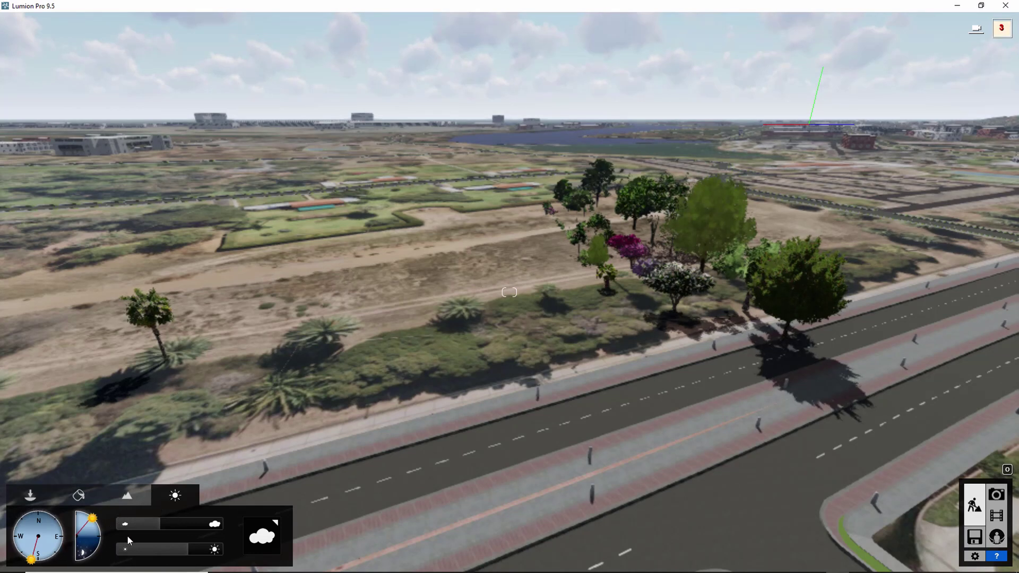
Step: Shift the separated PalmettoStr palm slightly so it sits over the centre of the palm pictured in the imagery
click(30, 495)
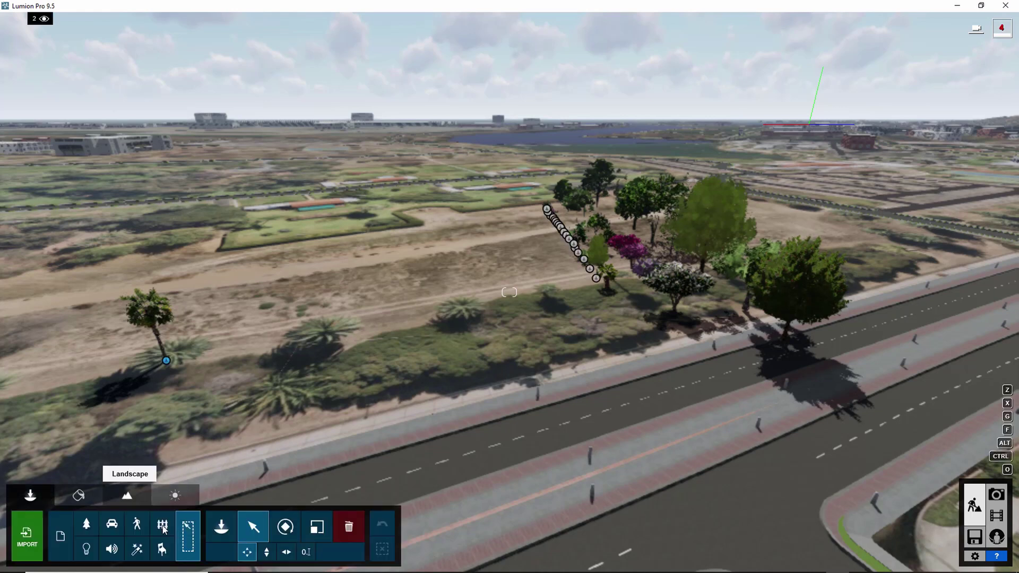
click(159, 525)
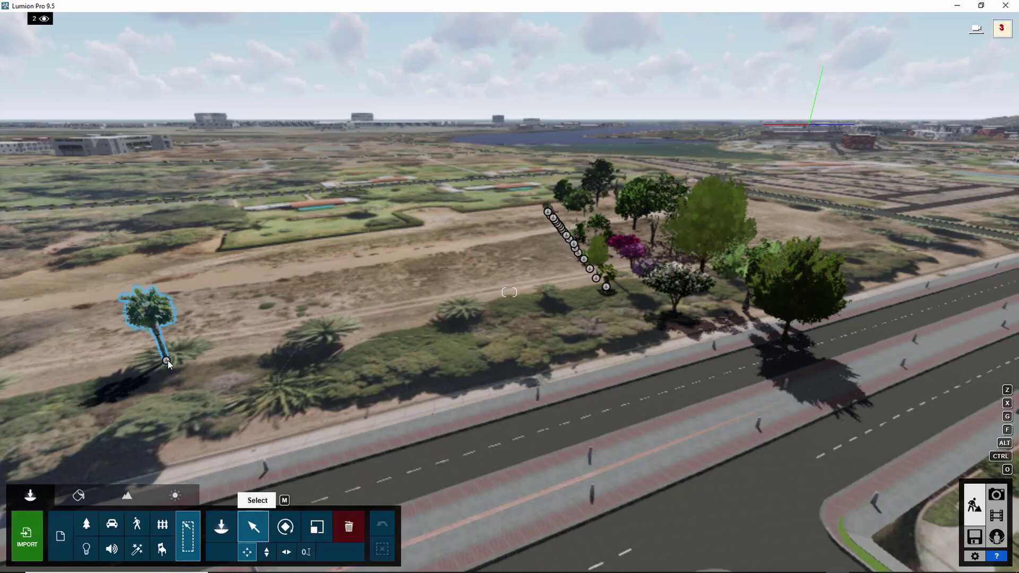
click(166, 361)
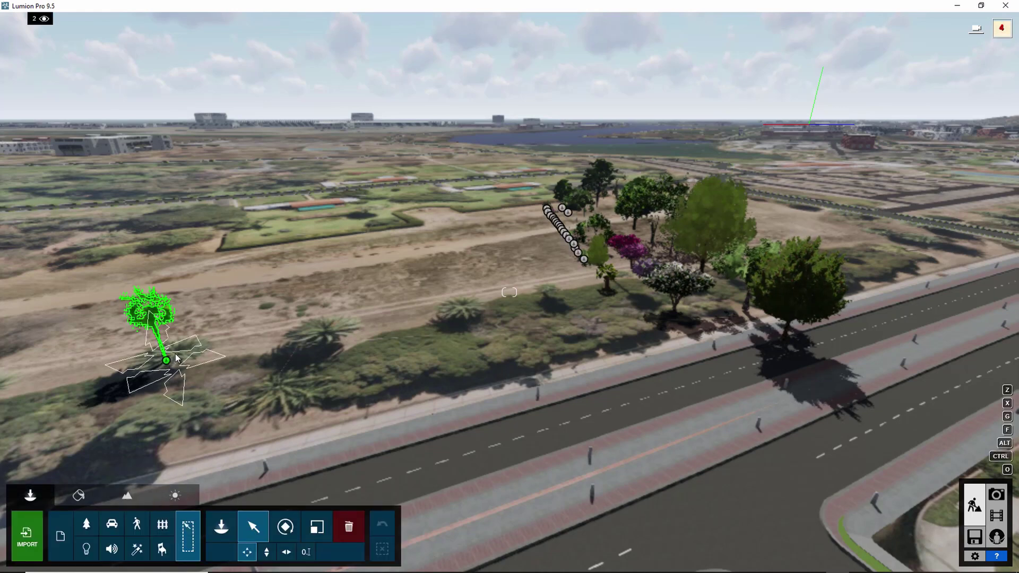
click(175, 353)
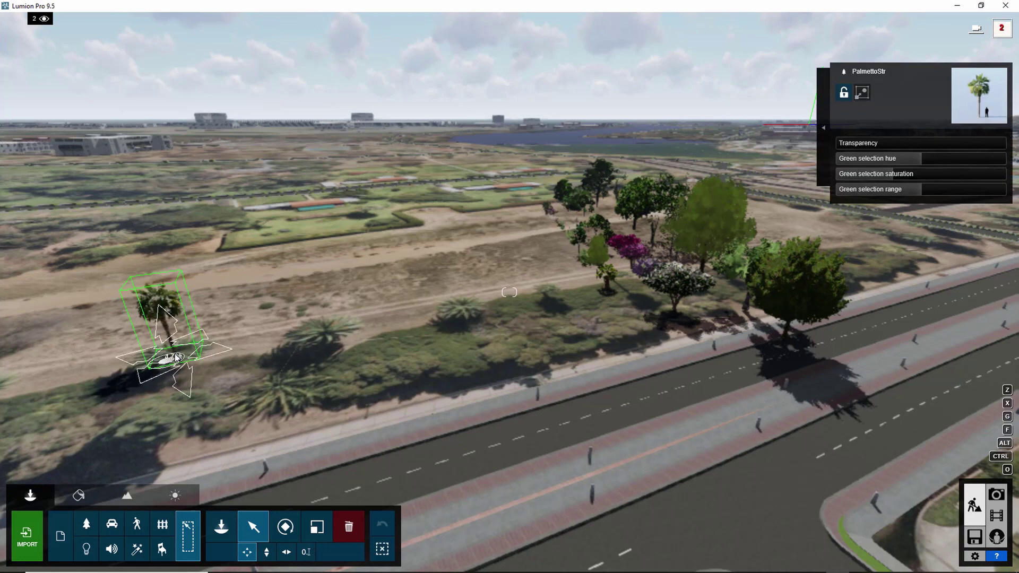
click(175, 354)
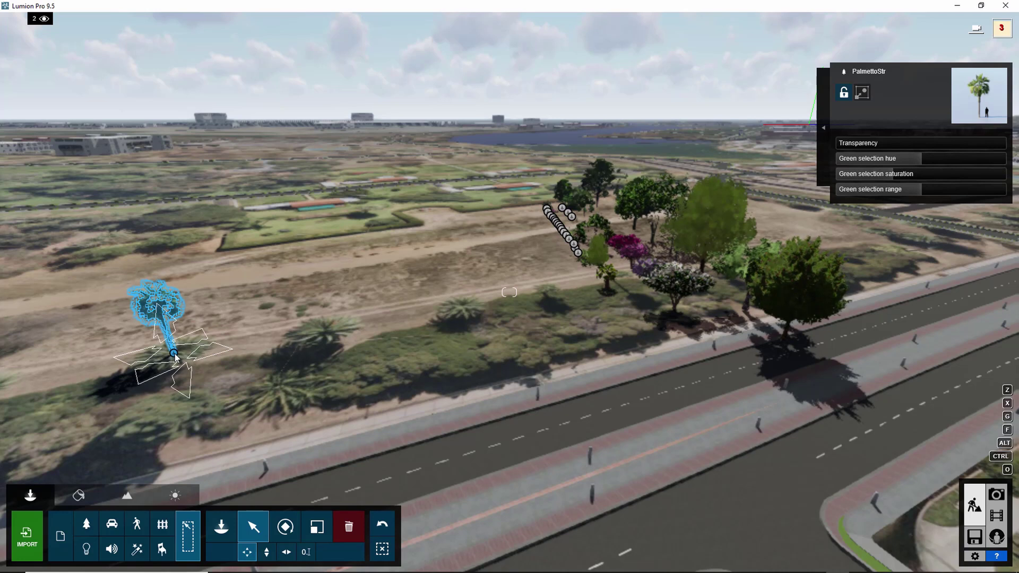
Step: Copy the PalmettoStr palm onto the next two palms pictured in the roadside imagery and enlarge the middle one
click(176, 355)
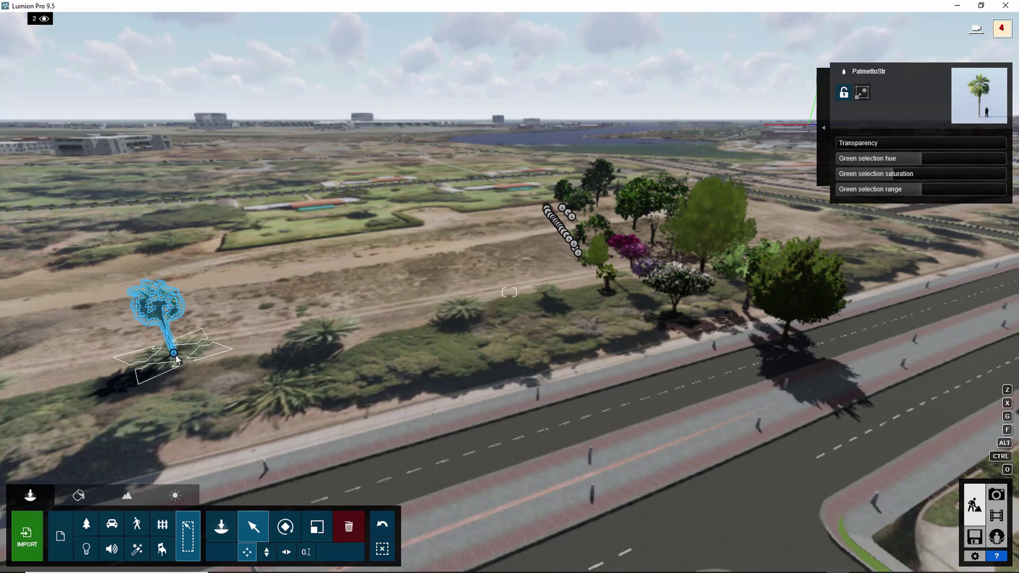
drag(329, 333, 327, 336)
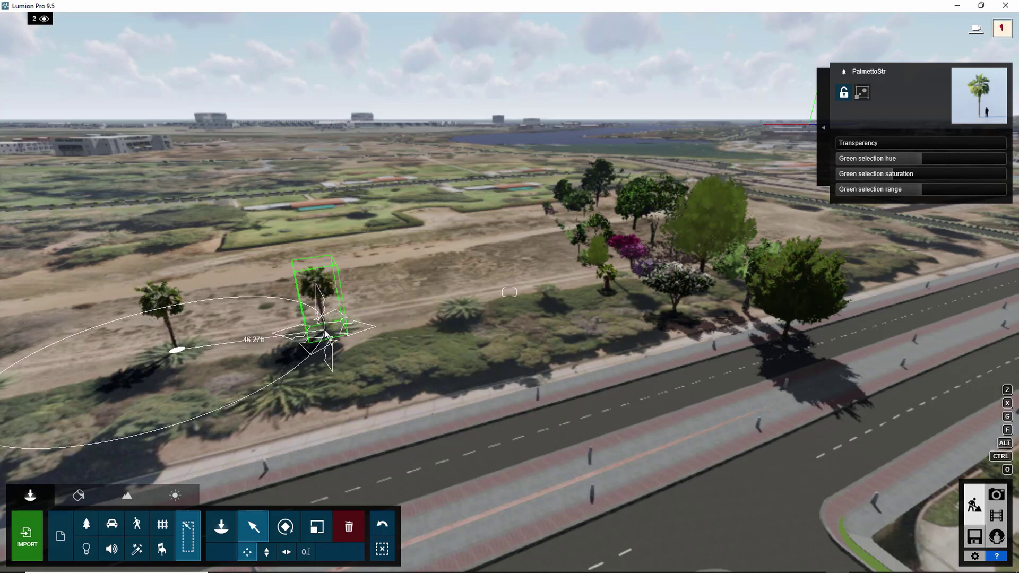
alt+drag(324, 334, 325, 333)
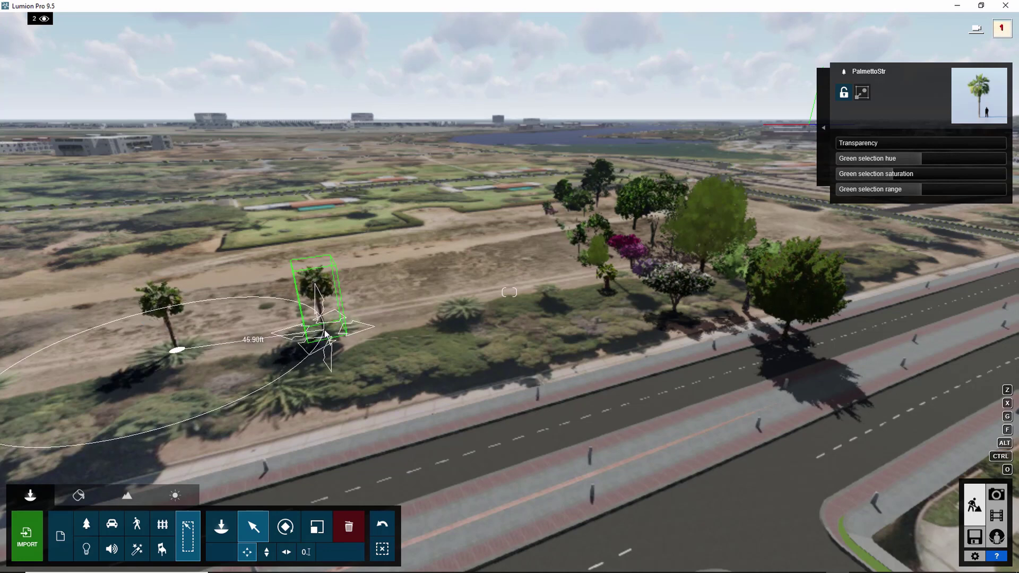
alt+click(460, 308)
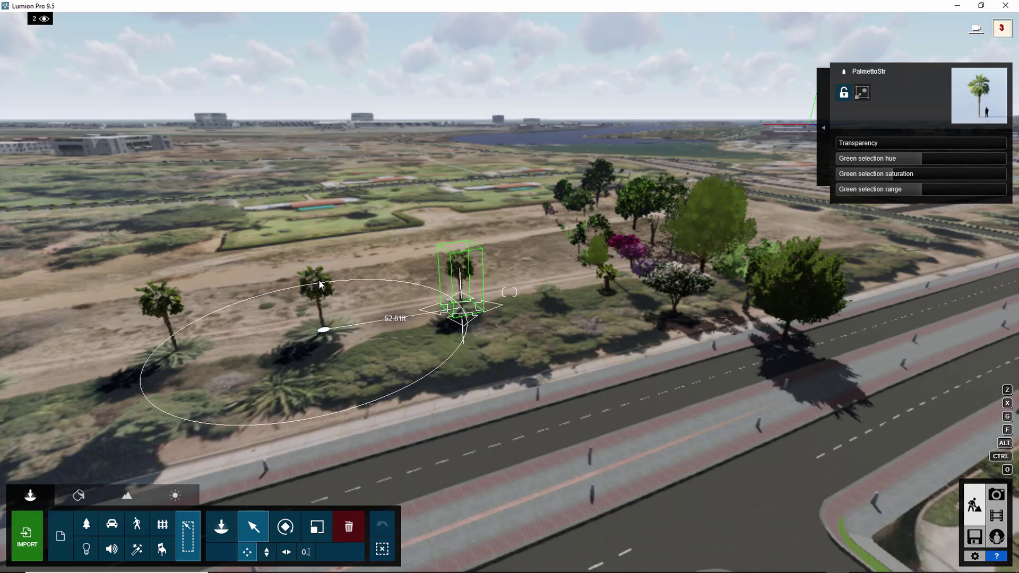
alt+drag(329, 332, 460, 307)
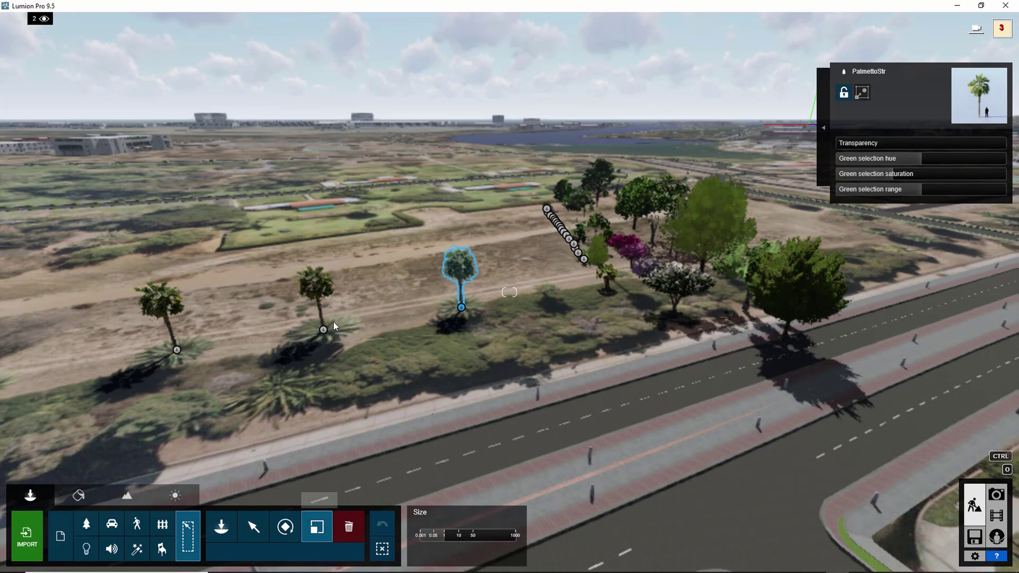
drag(337, 317, 349, 307)
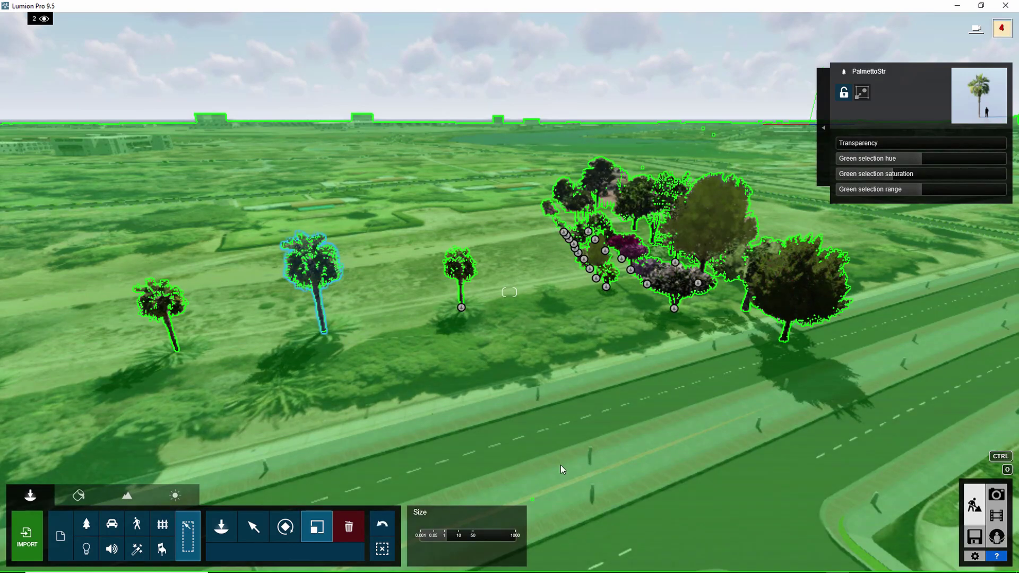
Step: Spread trees and plants from the cluster along the roadside scrub, matching the vegetation pictured in the imagery
key(q)
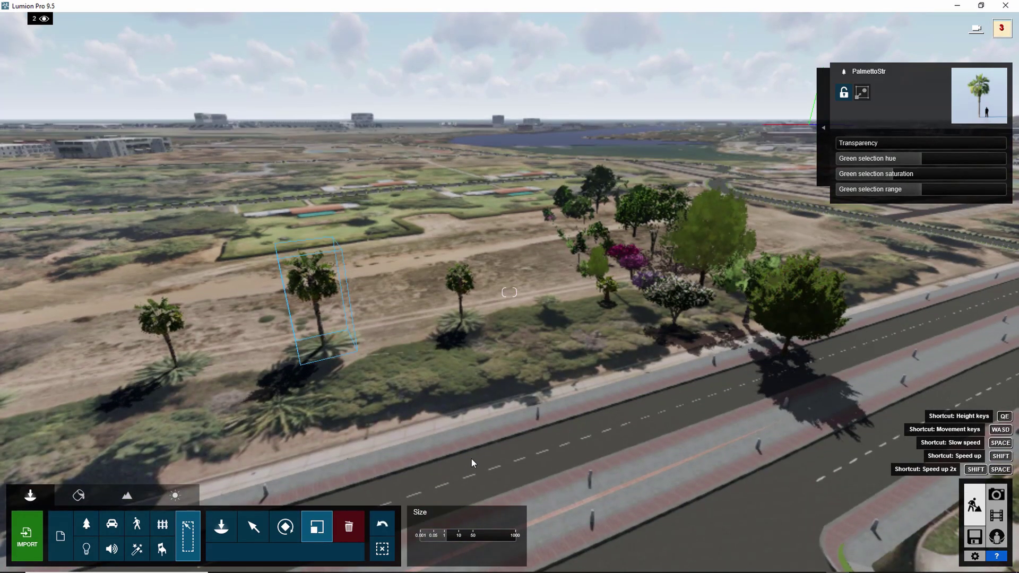
key(q)
key(q)
key(q)
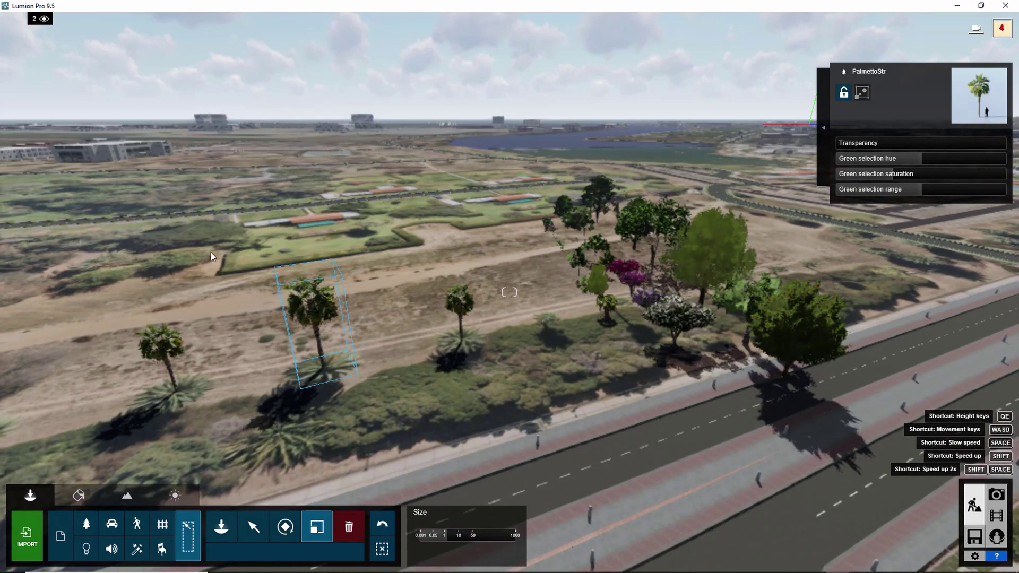
key(q)
key(q)
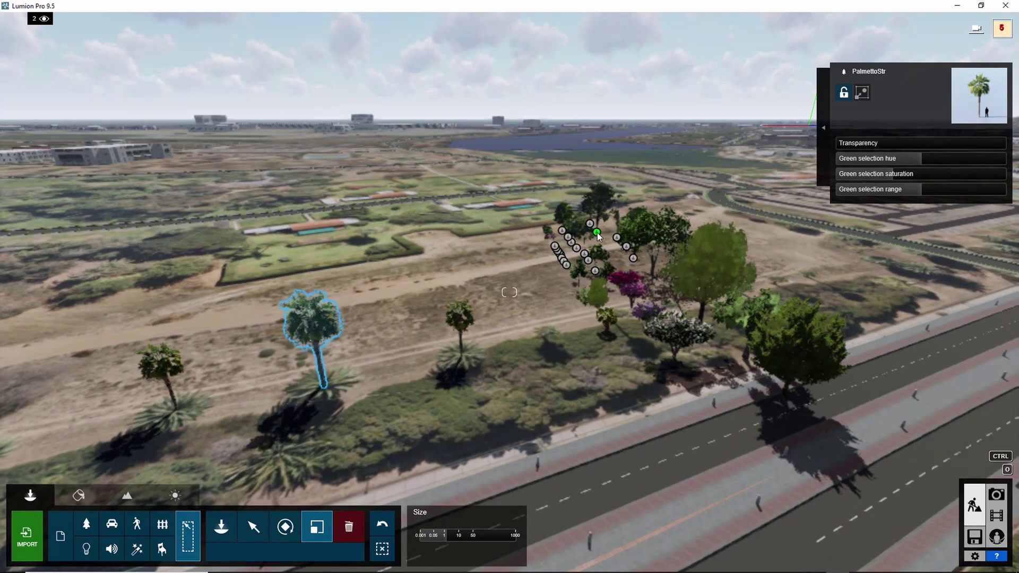
drag(597, 234, 390, 414)
alt+drag(745, 353, 501, 423)
alt+drag(590, 307, 585, 392)
key(a)
right_drag(585, 392, 302, 336)
alt+drag(361, 345, 567, 445)
alt+drag(566, 444, 516, 450)
Step: Place copies of three clustered trees on the green lawn beyond the hedge beside the dirt field
click(350, 533)
click(222, 527)
right_drag(126, 378, 269, 332)
click(255, 525)
alt+drag(273, 336, 188, 295)
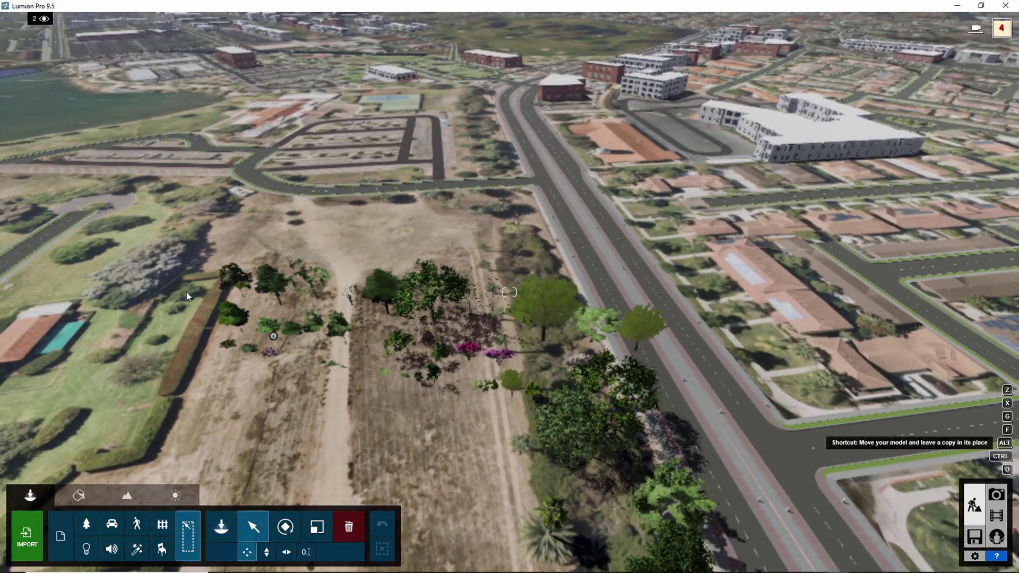
alt+drag(244, 330, 143, 376)
alt+drag(273, 337, 155, 338)
Step: Select the leftover plants clustered on the dirt field and delete them all
ctrl+drag(211, 227, 536, 412)
click(349, 527)
click(357, 370)
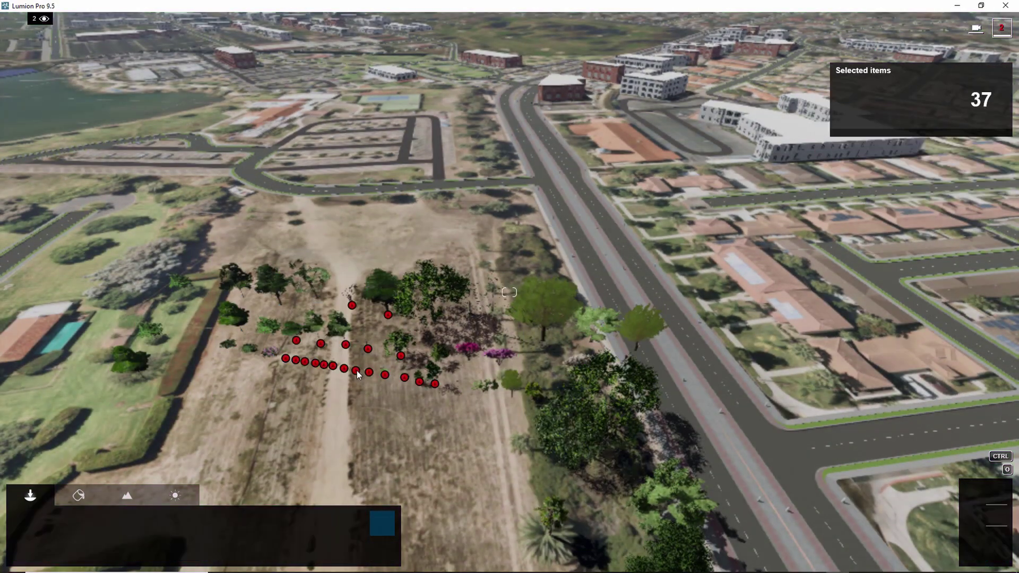
click(357, 371)
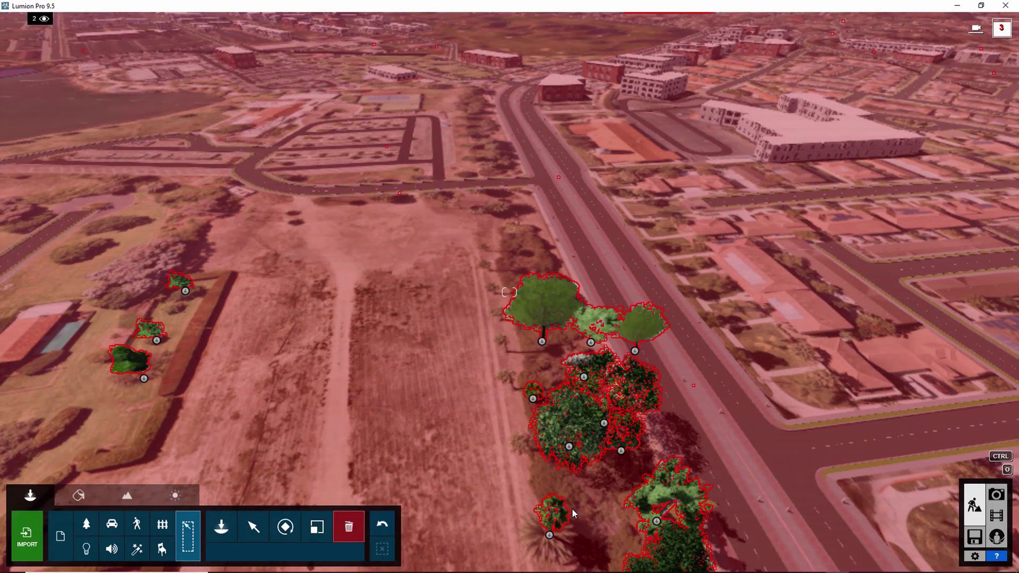
Step: Copy the palm farther up the scrub strip and delete the surplus tree standing at the edge of the main road
click(253, 527)
alt+drag(550, 534, 505, 350)
right_drag(505, 350, 542, 320)
click(349, 527)
click(567, 321)
Step: Copy the large trees to the far end of the scrub strip and more palms along the field's edges towards the side street
click(253, 527)
alt+drag(482, 335, 425, 247)
alt+drag(553, 419, 439, 268)
alt+drag(472, 382, 225, 231)
alt+click(377, 262)
alt+click(218, 234)
alt+drag(376, 258, 371, 215)
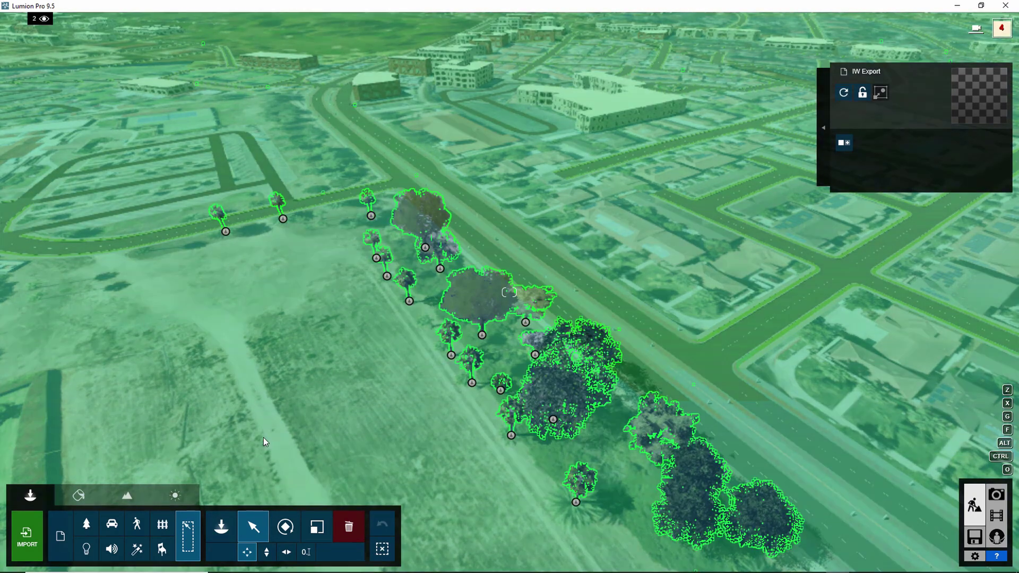
Step: Load the saved group Vehicles.lsg9 and place it on the dirt lot beside the curved street
click(224, 516)
click(225, 517)
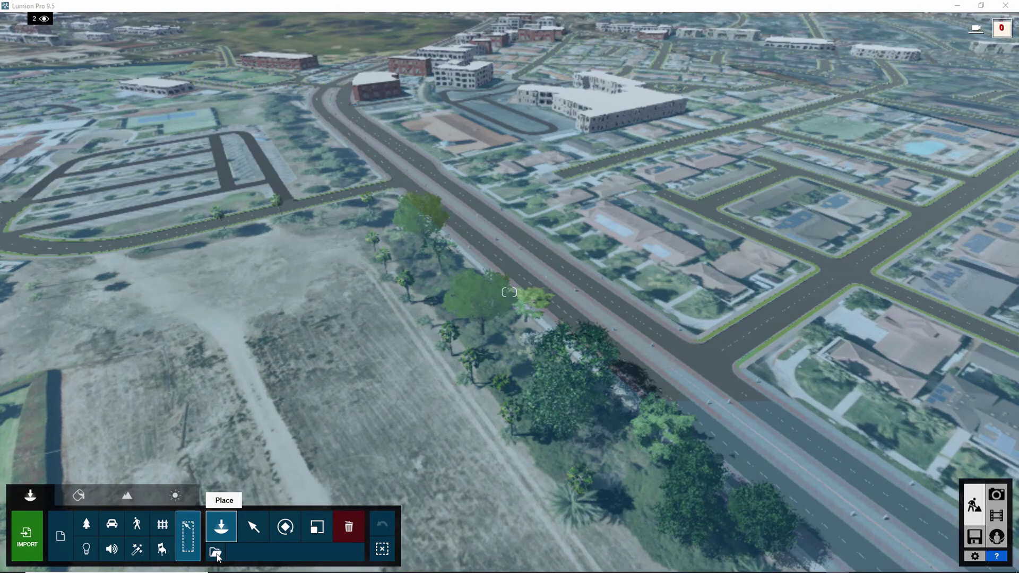
click(215, 553)
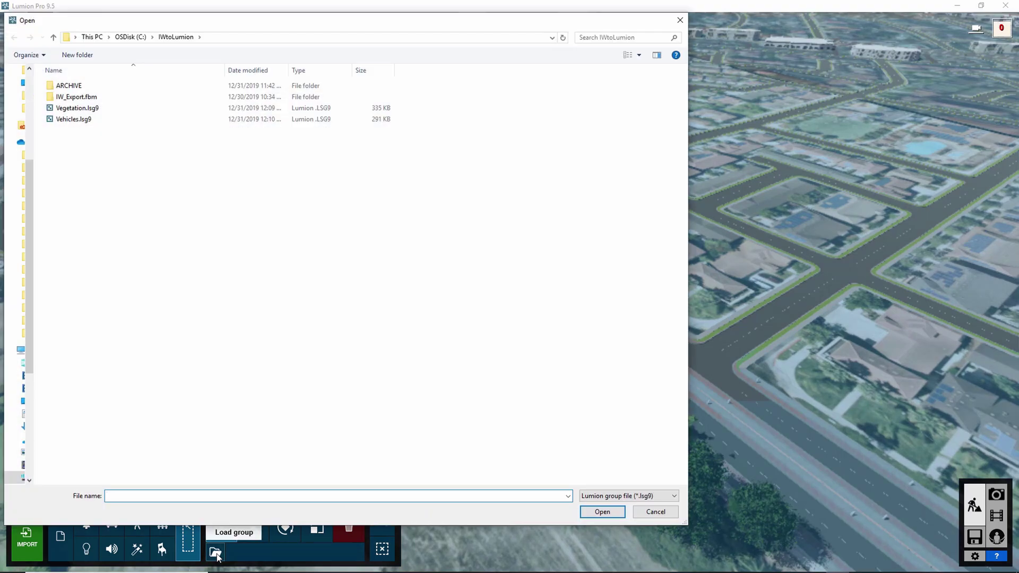
click(87, 120)
click(603, 511)
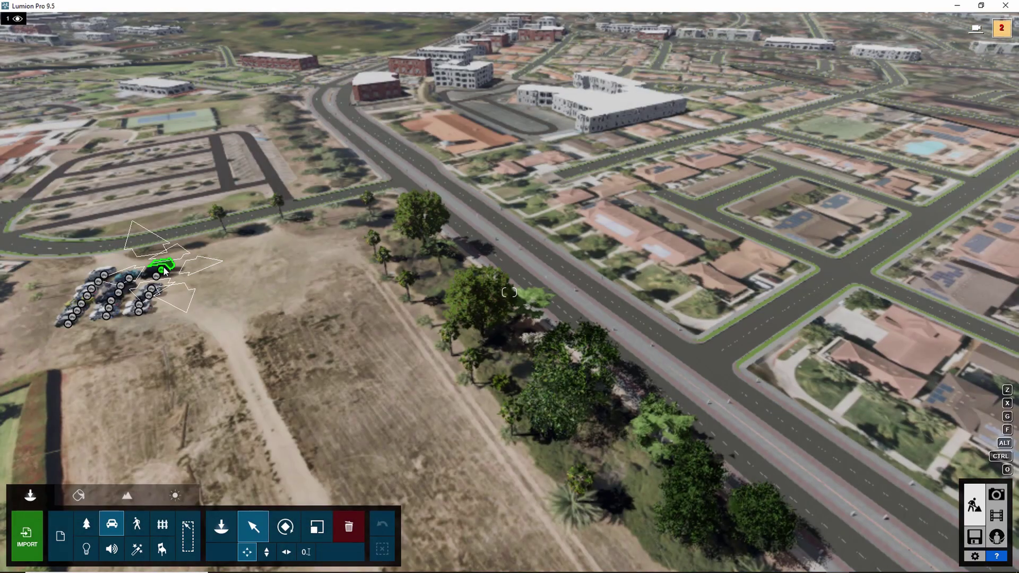
click(128, 278)
Step: Move SUV HD 004 and another car from the vehicle group onto the main road and turn them along the lanes
click(253, 527)
drag(129, 278, 479, 243)
click(284, 526)
drag(479, 243, 434, 311)
click(254, 526)
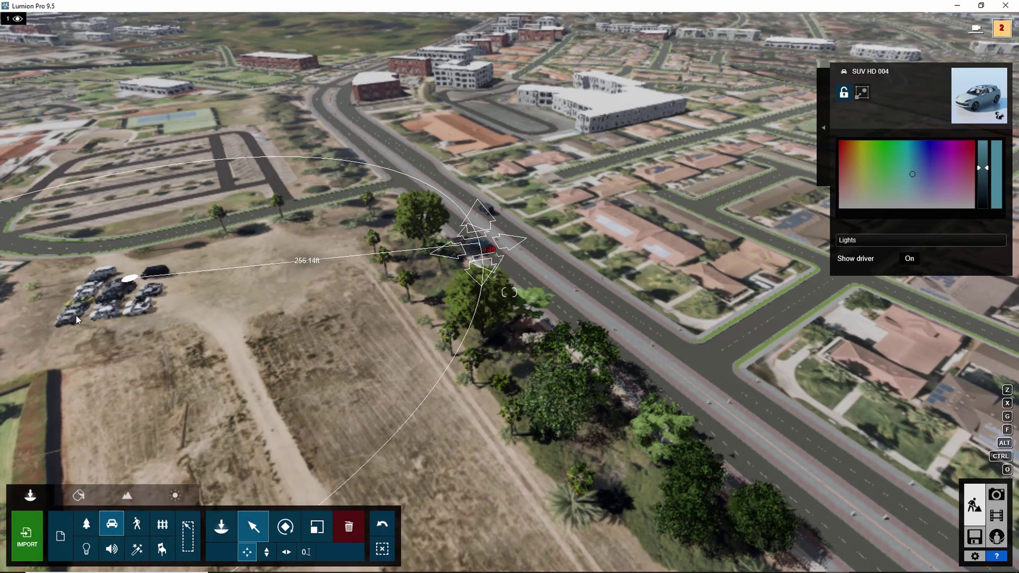
Step: Place JapaneseCar 010 and a white vehicle farther along the main road, and SUV HD 002 on the residential side street
drag(77, 310, 614, 306)
click(287, 528)
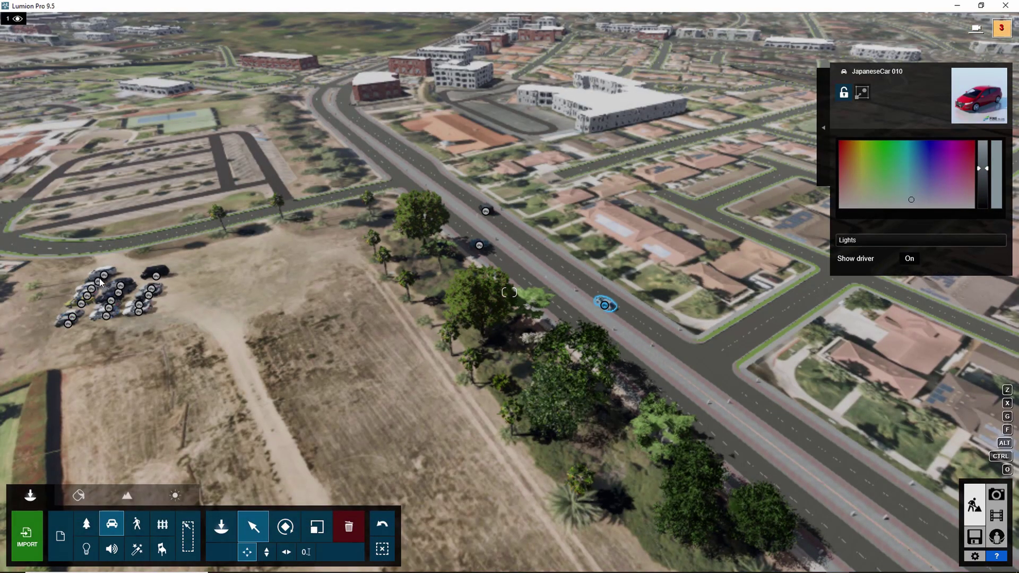
drag(123, 286, 772, 327)
click(253, 527)
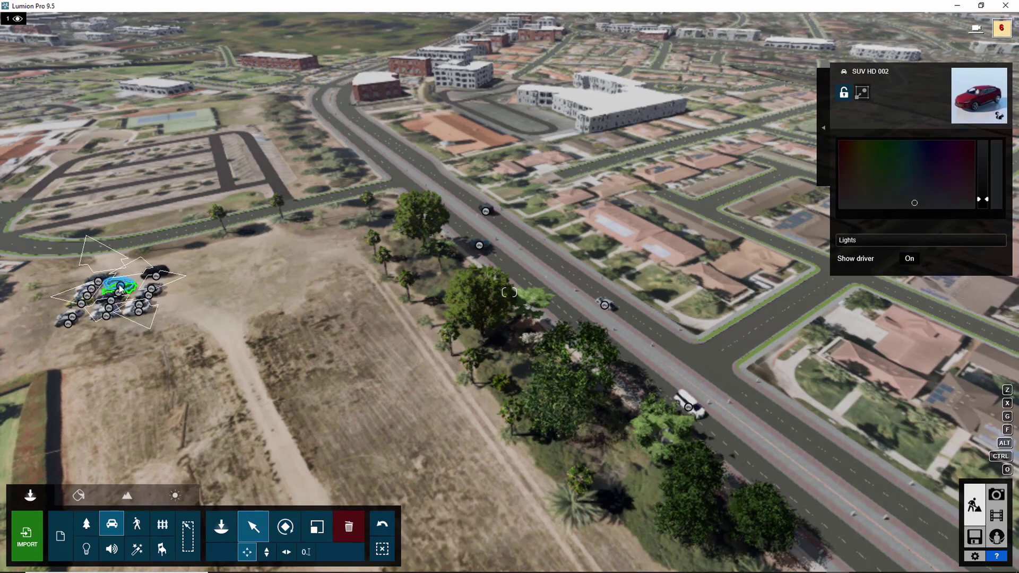
drag(123, 285, 740, 331)
click(285, 526)
Step: Select all the placed vehicles and move them onto Layer 3
right_drag(490, 301, 406, 395)
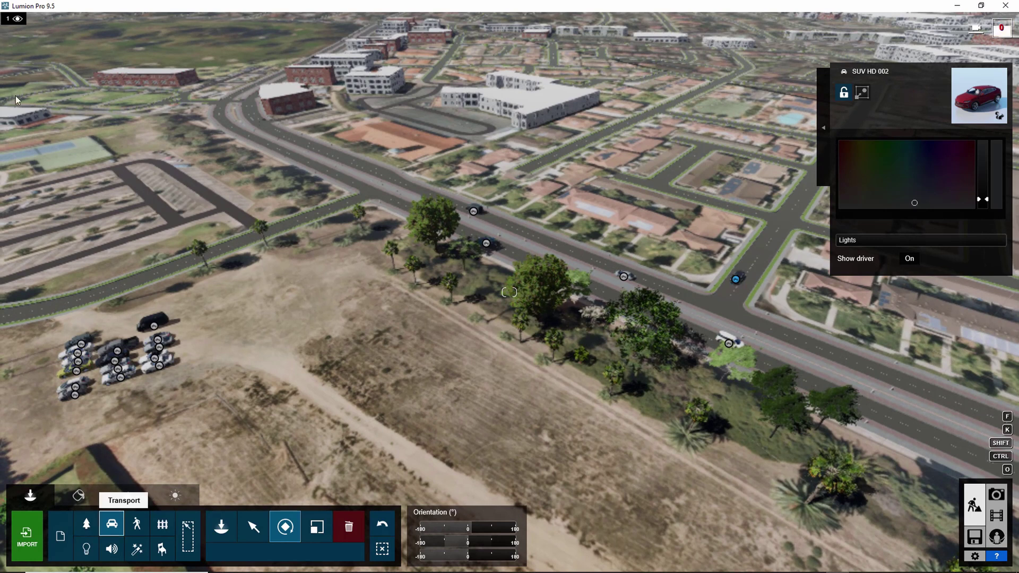
key(ctrl)
ctrl+drag(12, 95, 797, 471)
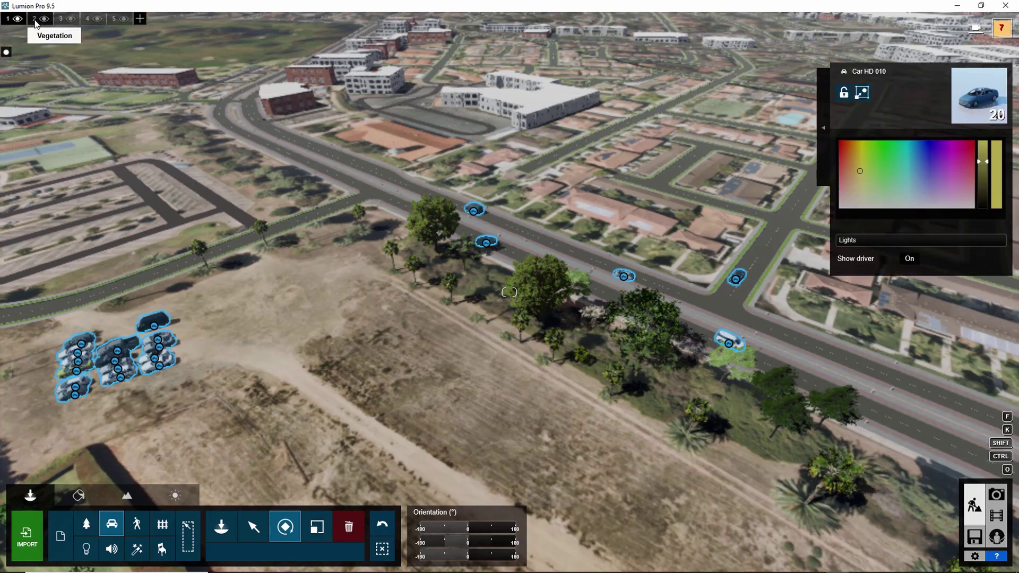
click(59, 19)
click(60, 19)
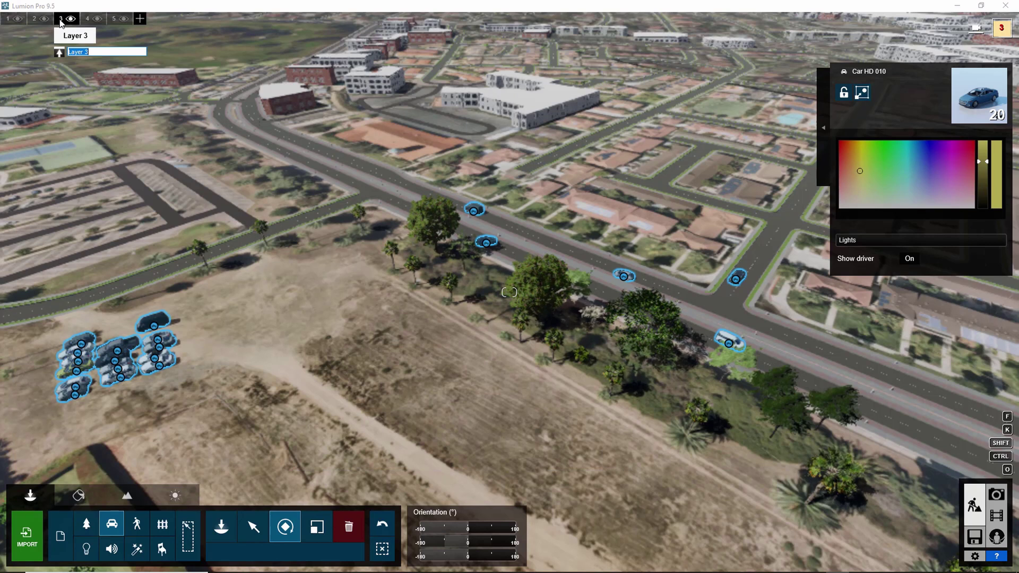
click(59, 52)
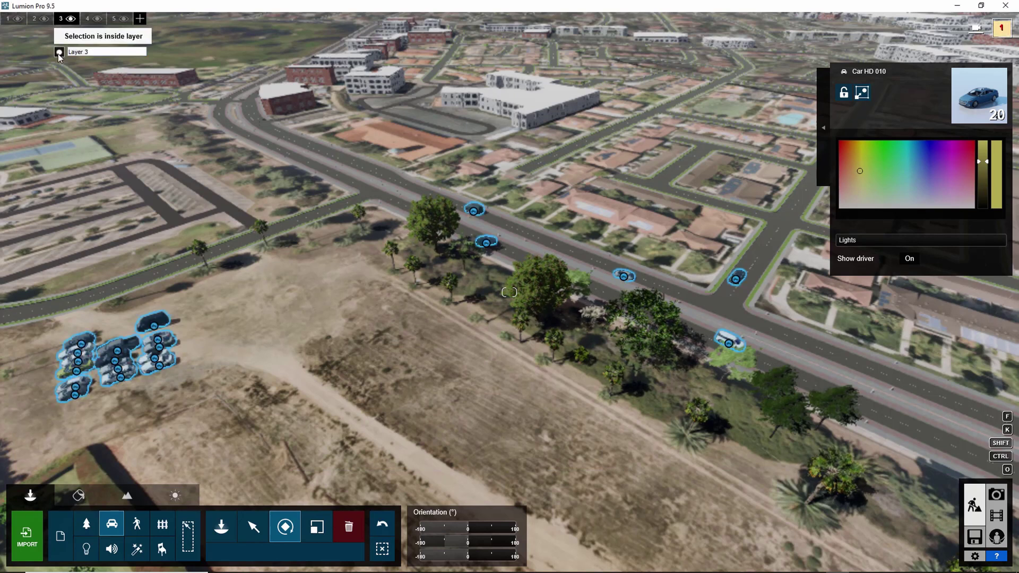
Step: Rename Layer 3 to Vehicles
click(69, 50)
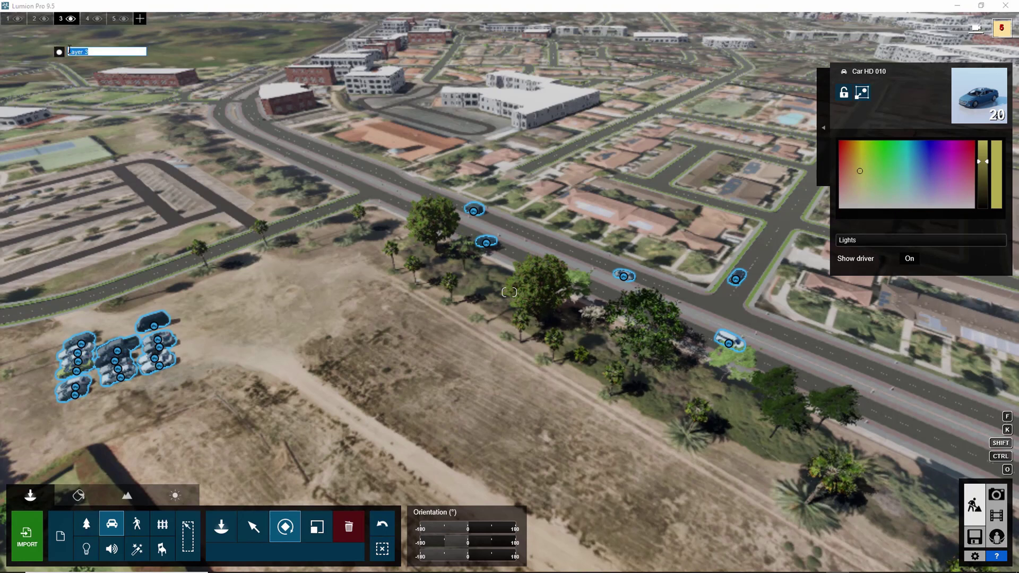
text(Vehicles)
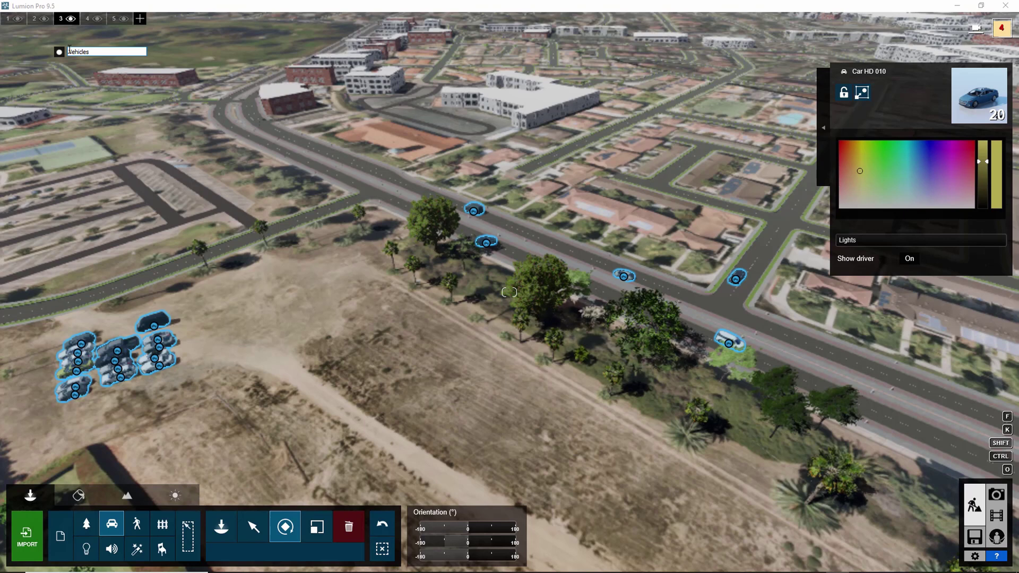
key(Return)
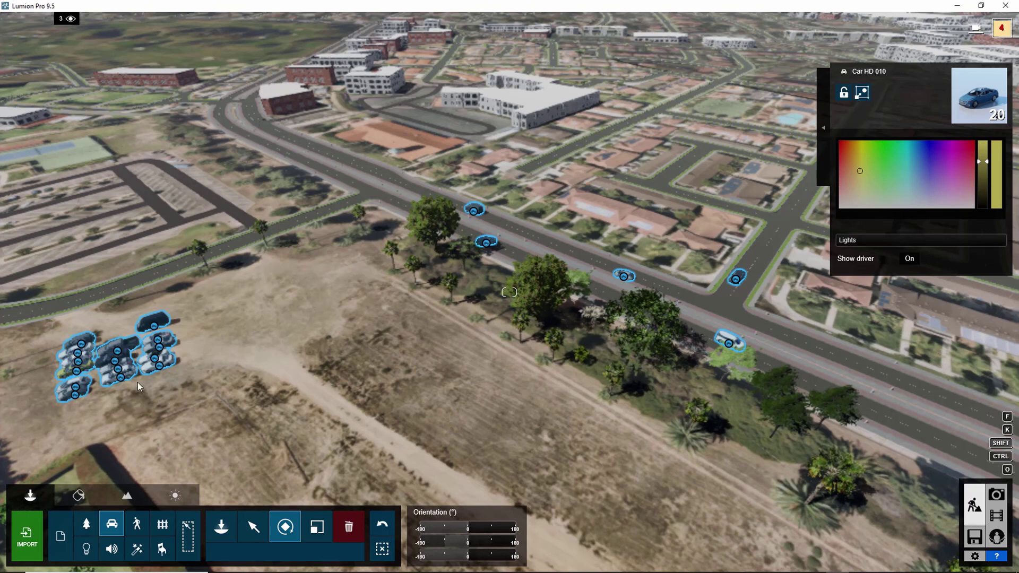
Step: Position two of the clustered vehicles beside the curved street and delete the remaining vehicles from the dirt lot
mouse_move(183, 297)
right_down()
mouse_move(217, 297)
mouse_move(192, 314)
right_up()
key(m)
drag(192, 314, 238, 351)
click(348, 527)
click(251, 527)
key(r)
drag(273, 317, 361, 255)
key(m)
key(r)
click(348, 527)
click(265, 361)
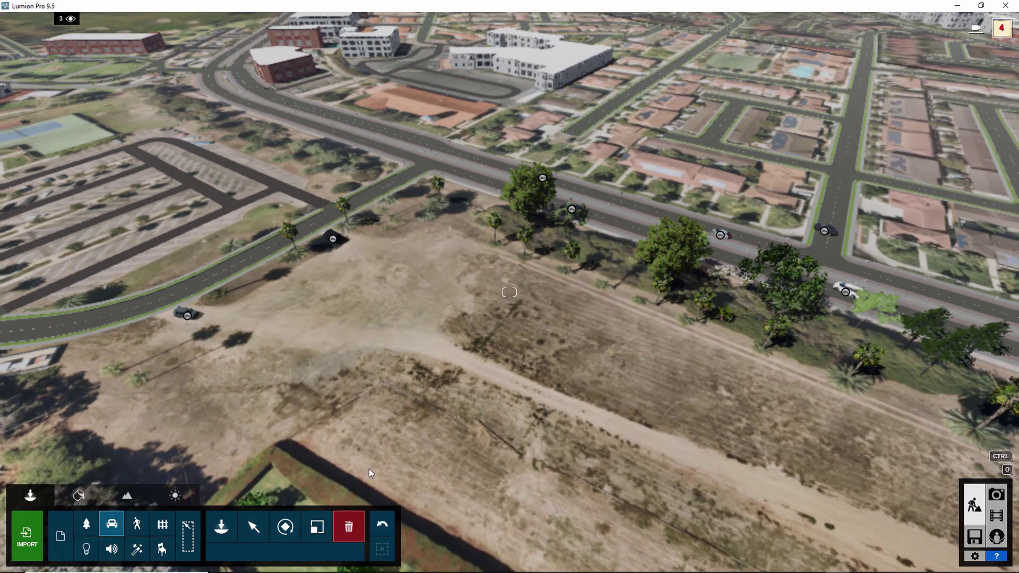
Step: Import the building model SAMPLE.dae and place it on the vacant dirt field
key(s)
key(s)
key(s)
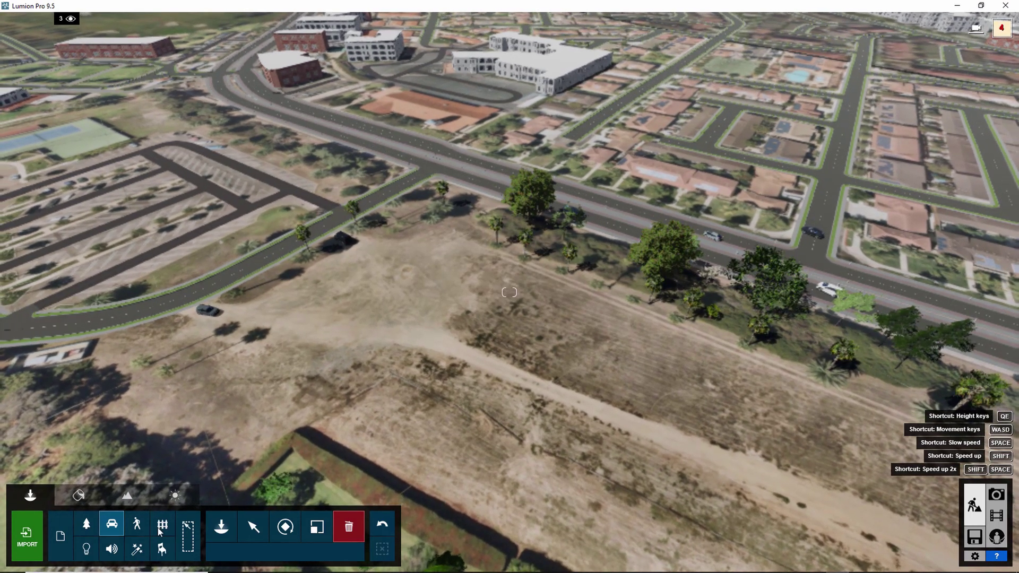
key(d)
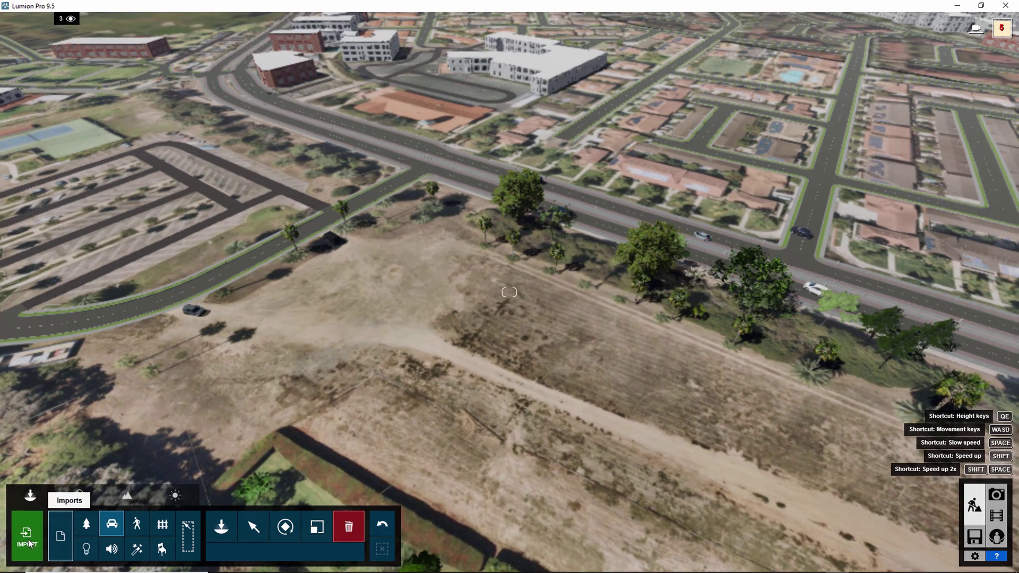
click(27, 539)
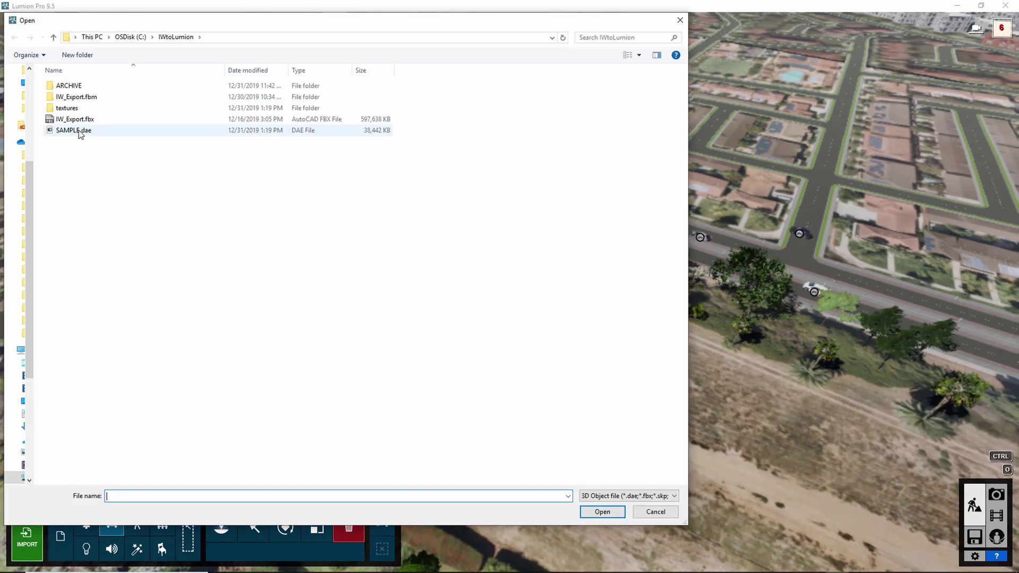
click(78, 129)
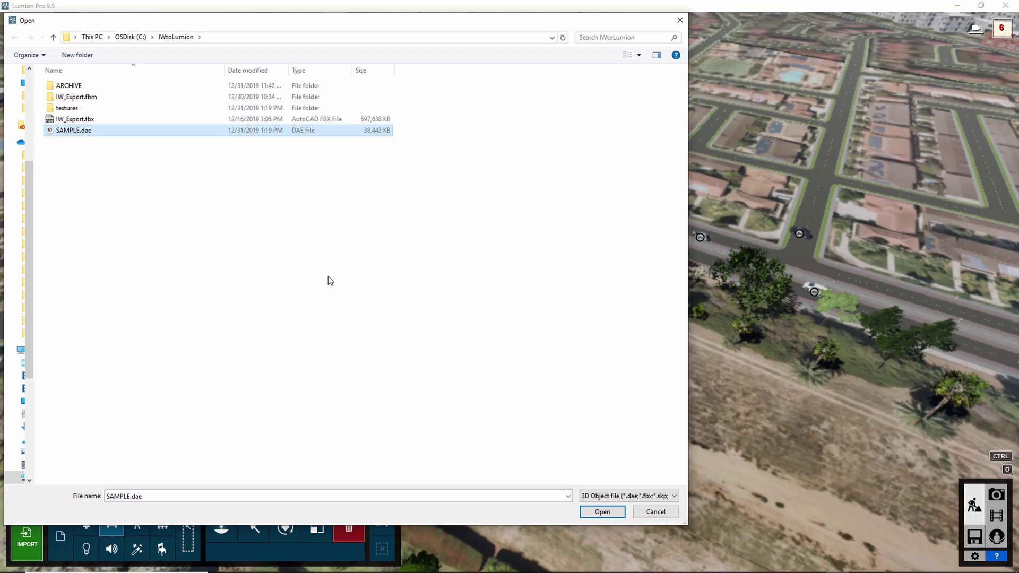
click(612, 512)
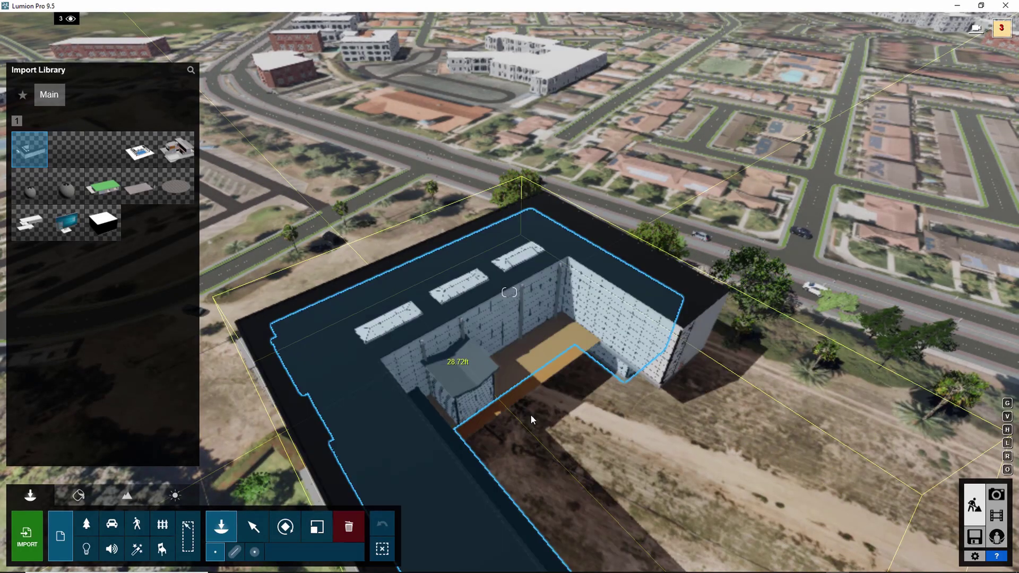
click(443, 343)
Step: Rotate the SAMPLE building and move it so it fits on the field beside the curved street
click(253, 527)
click(285, 527)
drag(441, 341, 183, 451)
click(253, 527)
drag(364, 289, 363, 303)
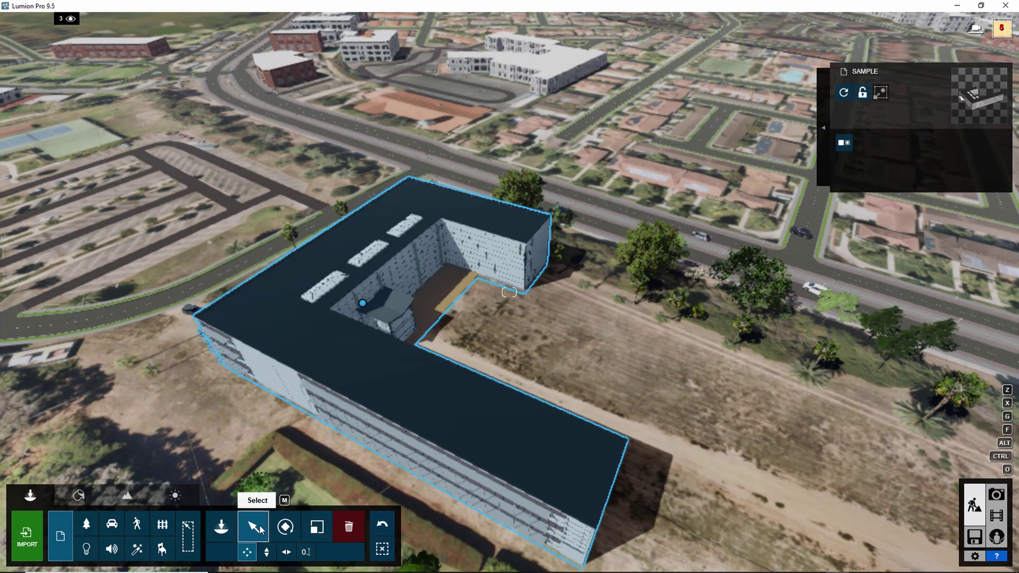
Step: Apply a light grey outdoor concrete material to the roof of the SAMPLE building
click(78, 495)
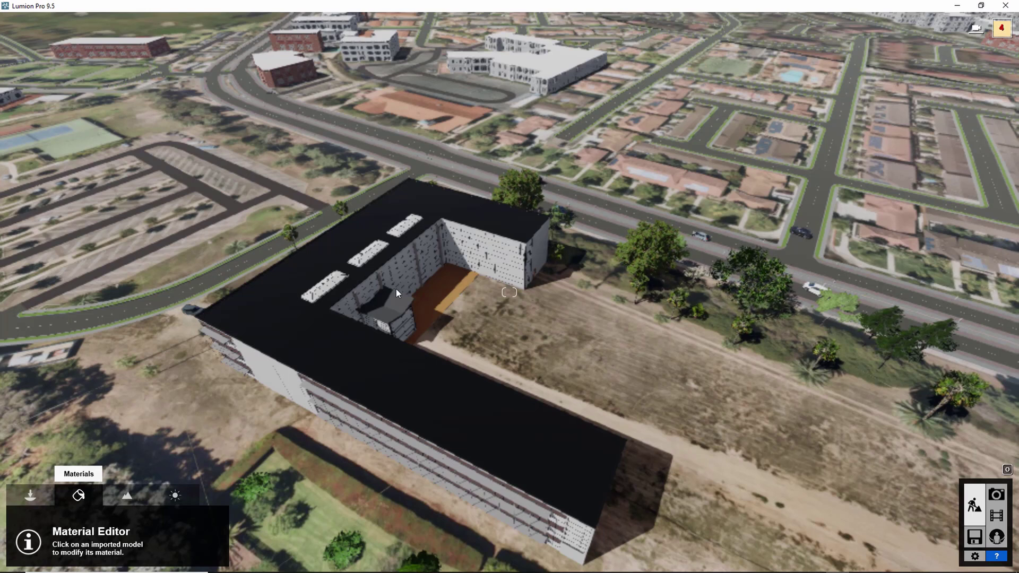
click(312, 350)
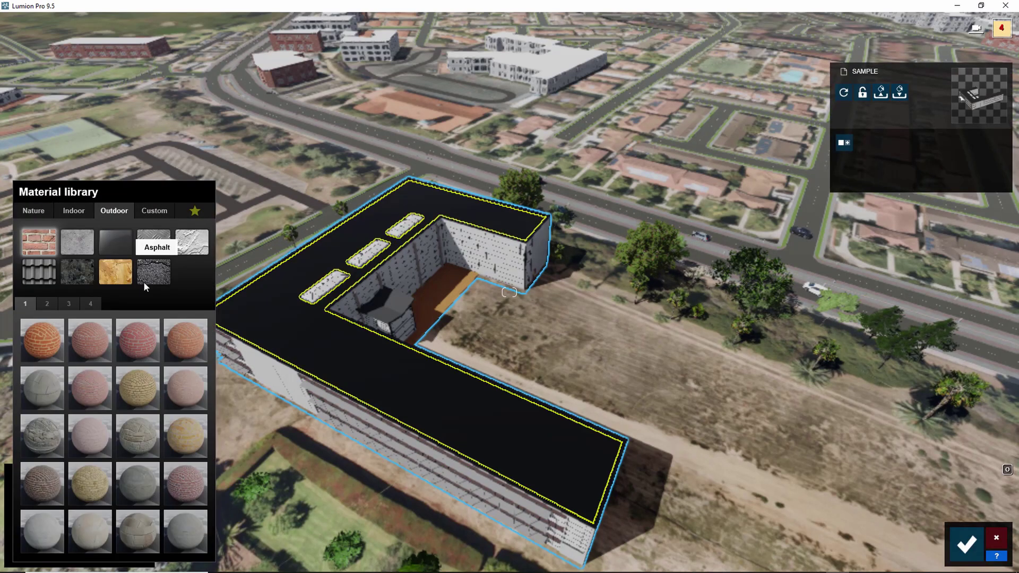
click(78, 244)
click(43, 481)
Step: Apply a see-through custom material to the rooftop skylight surfaces of the SAMPLE building
click(322, 288)
click(154, 211)
click(187, 255)
Step: Apply a reddish-brown indoor wood material to the courtyard floor of the SAMPLE building and save the material changes
right_drag(340, 298, 303, 297)
key(d)
right_drag(510, 297, 473, 302)
click(520, 313)
click(74, 211)
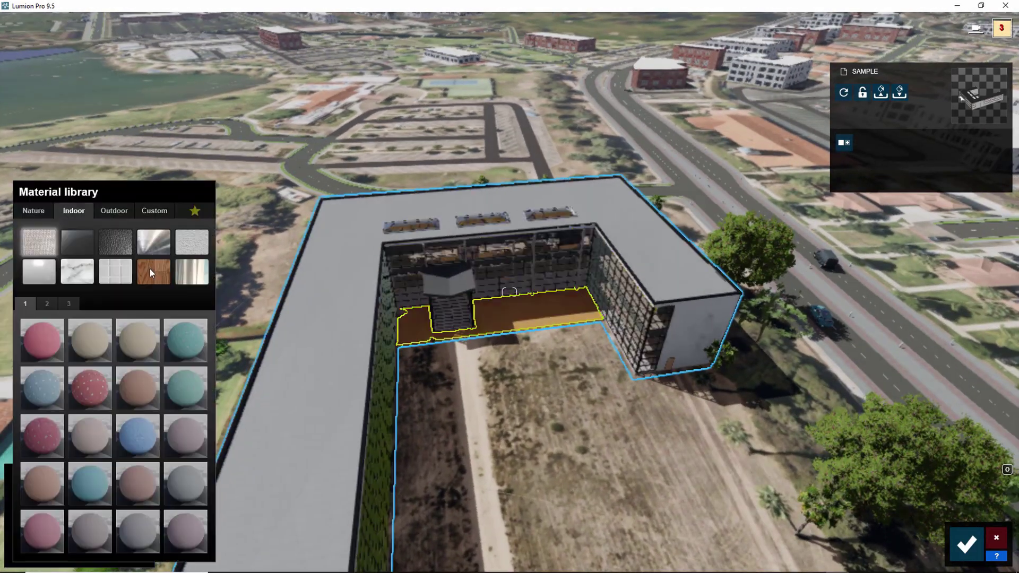
click(151, 273)
click(183, 346)
scroll(603, 344, down, 3)
click(966, 544)
Step: Rotate a car on the main road beside the SAMPLE building to align with its traffic lane
click(30, 495)
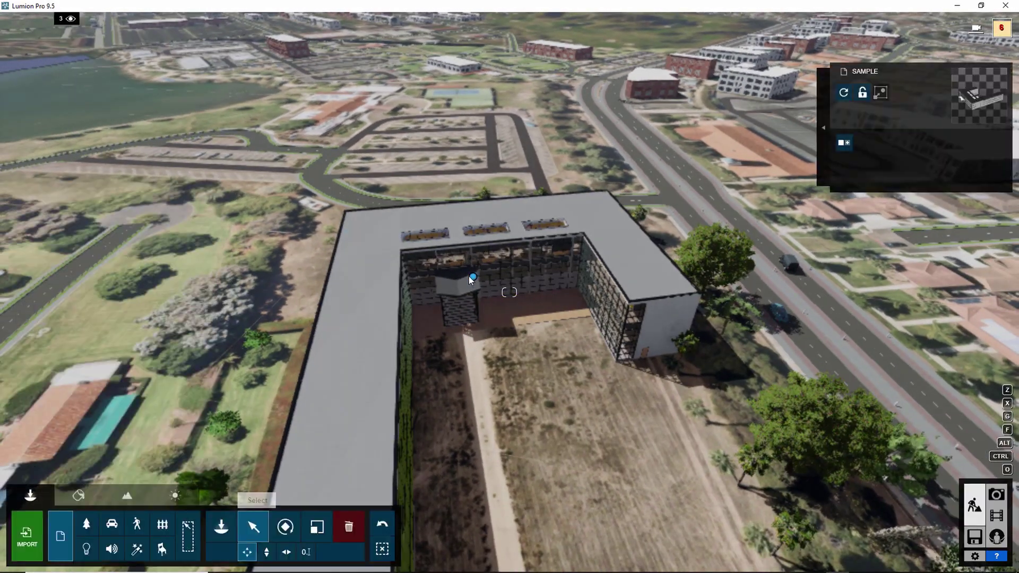
right_drag(598, 460, 536, 456)
key(d)
key(s)
click(112, 524)
click(286, 526)
click(690, 406)
click(769, 386)
Step: Reposition a JapaneseCar 010 on the main road and rotate it and the nearest car to follow the lanes
click(259, 537)
key(s)
click(632, 467)
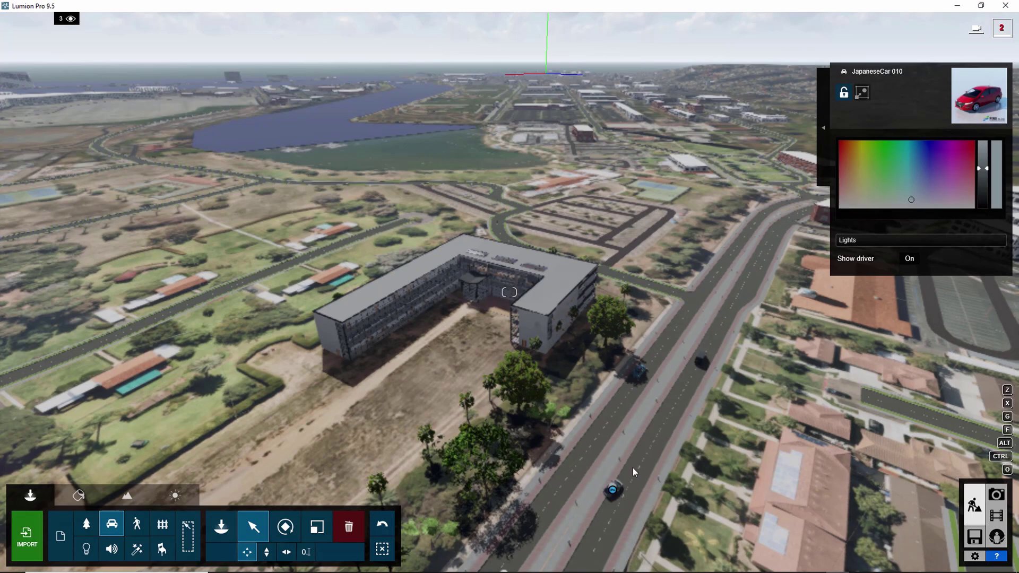
click(289, 530)
drag(632, 467, 641, 453)
key(s)
drag(499, 492, 488, 510)
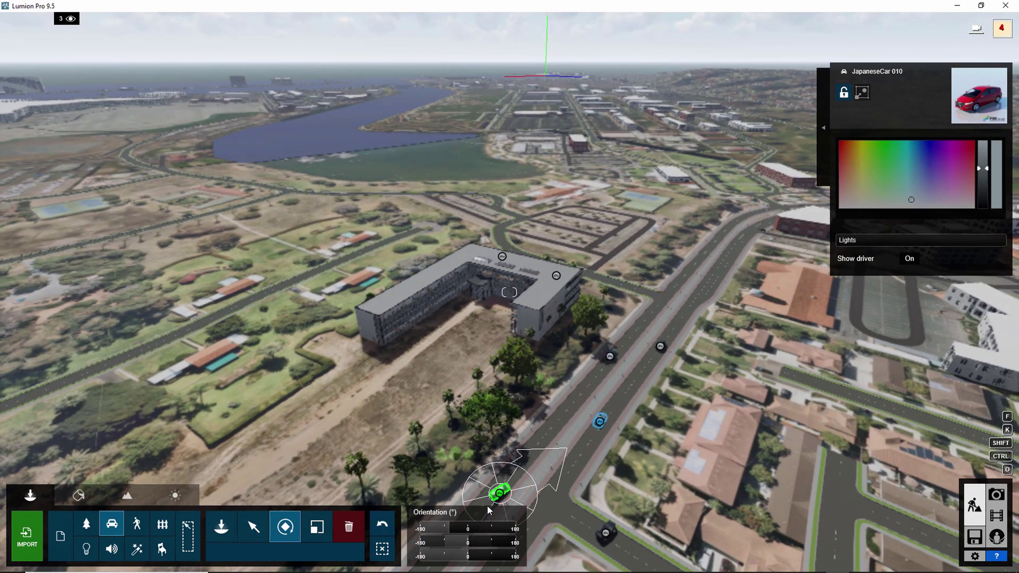
Step: Switch to Photo mode and review the saved camera views of photos 1 and 2
click(996, 495)
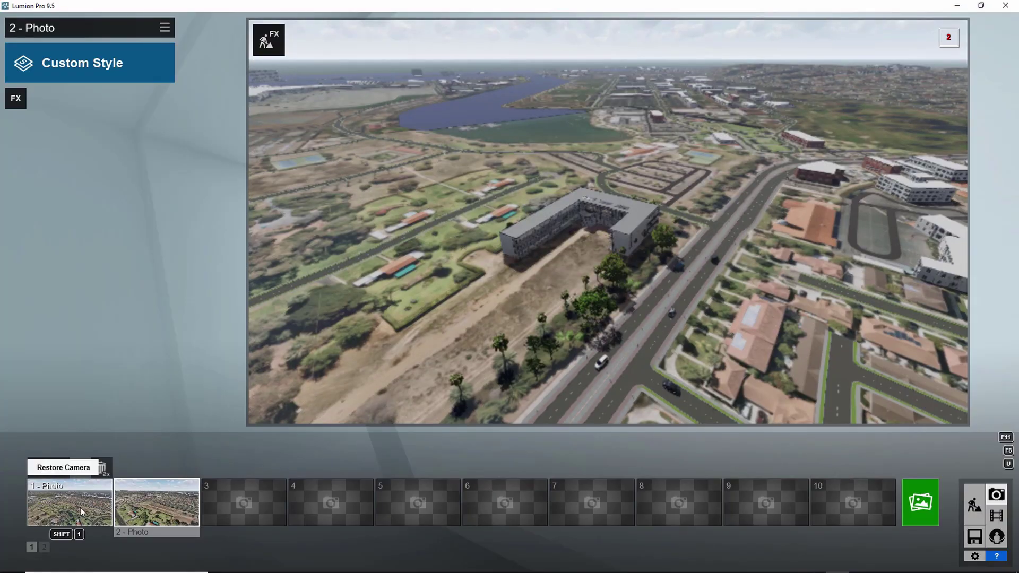
click(81, 507)
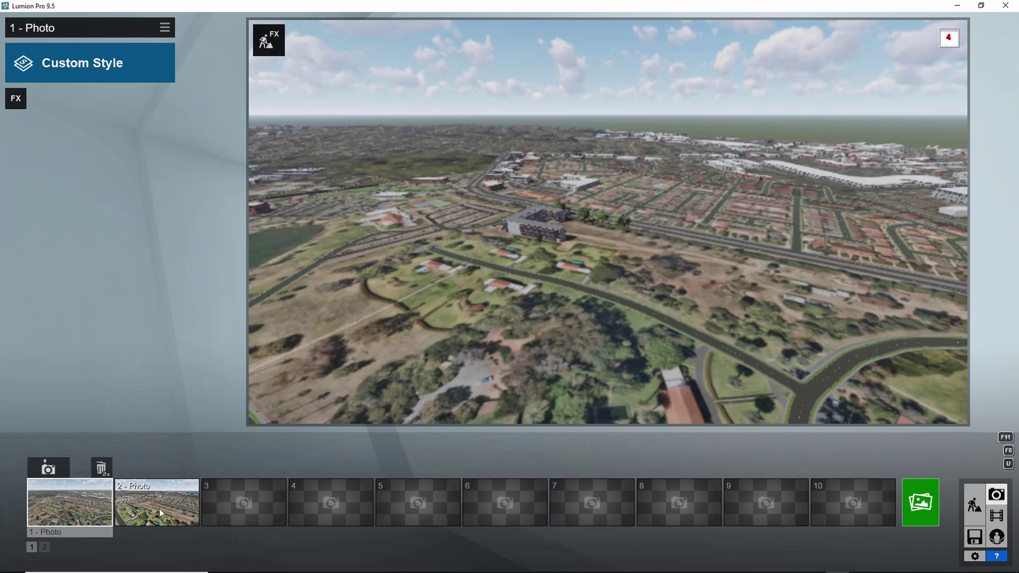
mouse_move(159, 509)
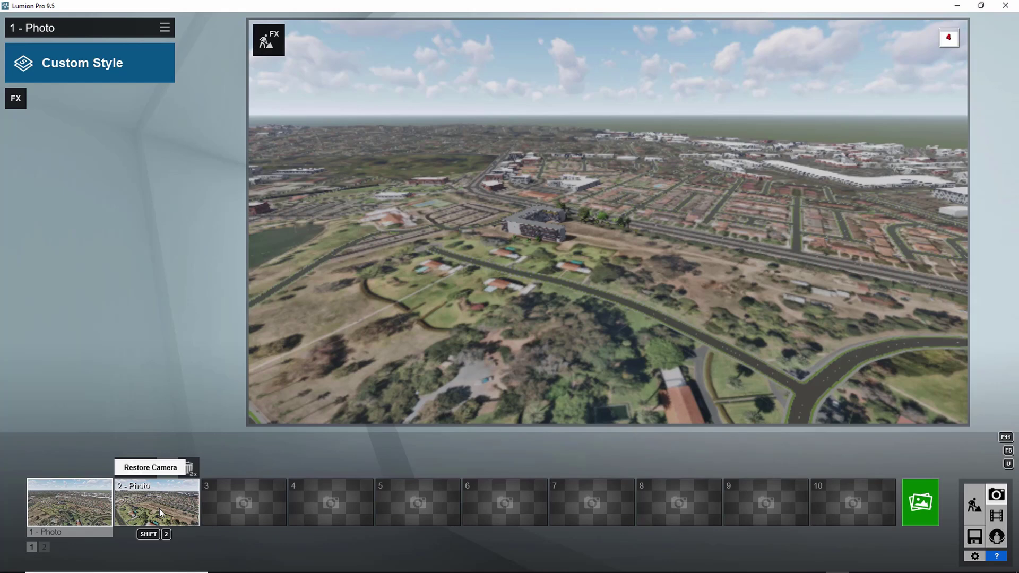
click(159, 508)
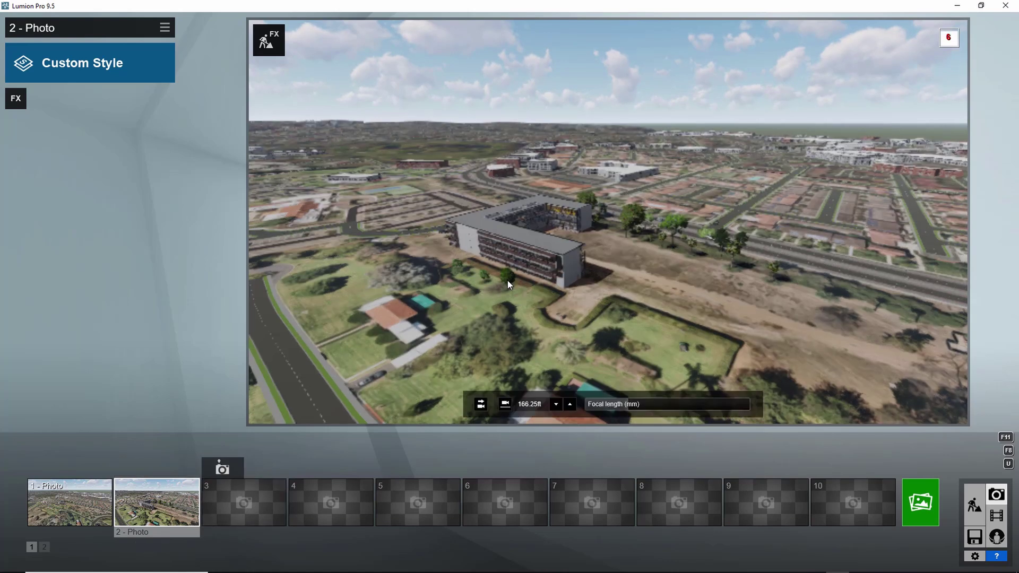
Step: Frame the SAMPLE building from about 81 ft with the trees and main road in the foreground and store the view as photo 3
click(243, 502)
right_drag(570, 270, 456, 239)
key(d)
right_drag(578, 228, 531, 250)
key(w)
key(w)
key(a)
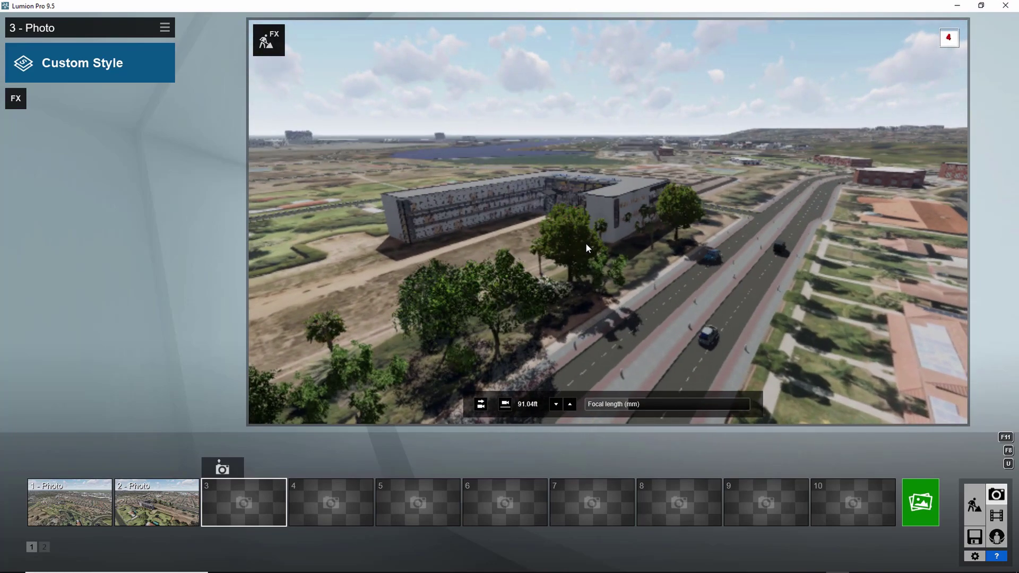
key(w)
right_drag(586, 245, 582, 244)
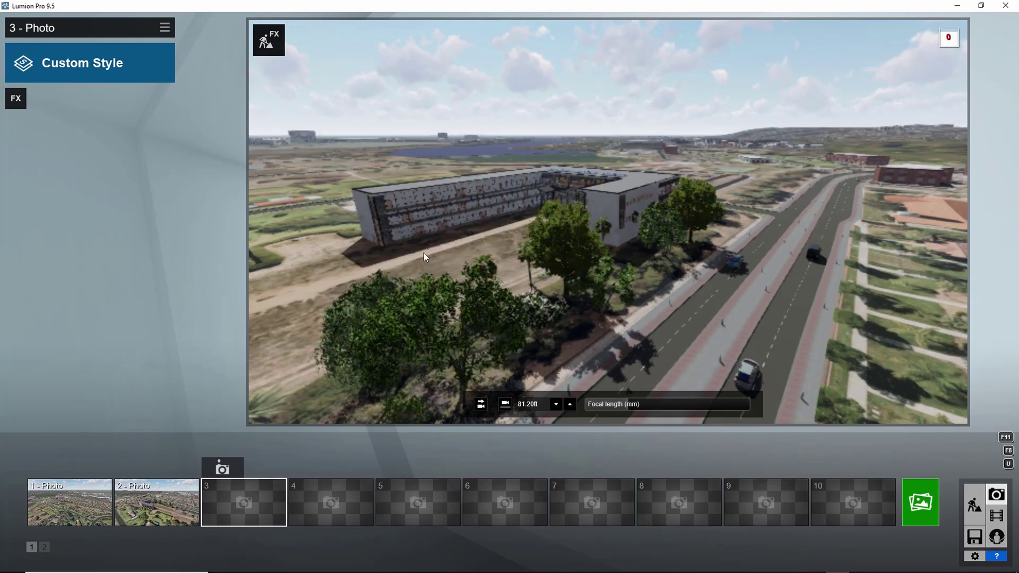
click(226, 471)
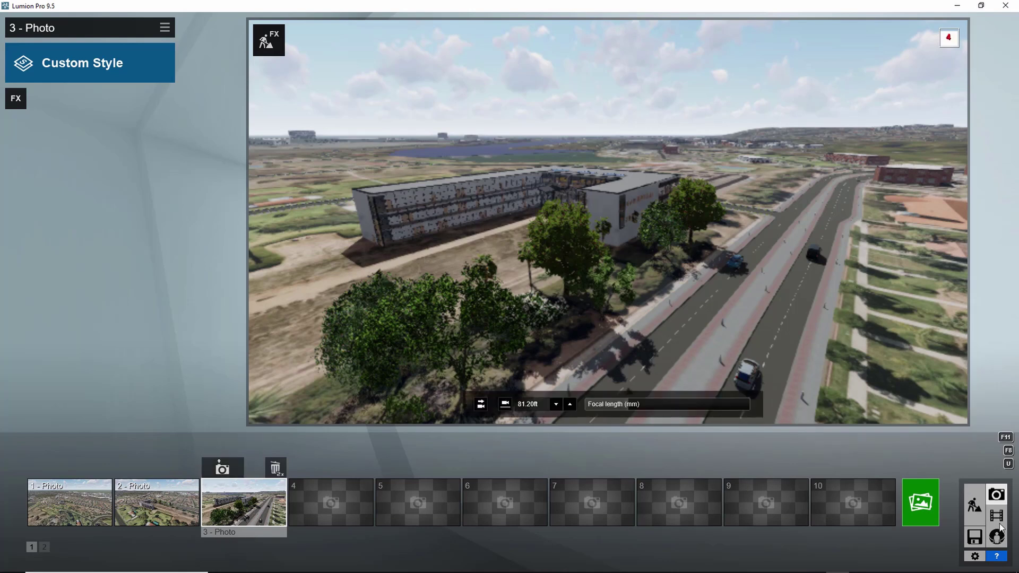
Step: Set the editor to 100% resolution and four-star Super High quality, and enable high quality trees and terrain
click(975, 556)
click(537, 227)
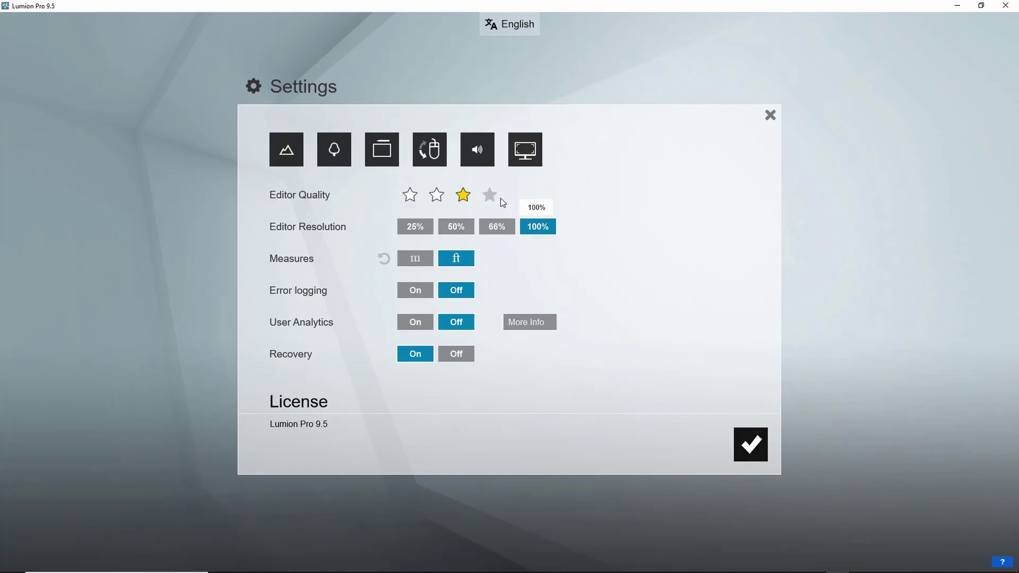
click(489, 194)
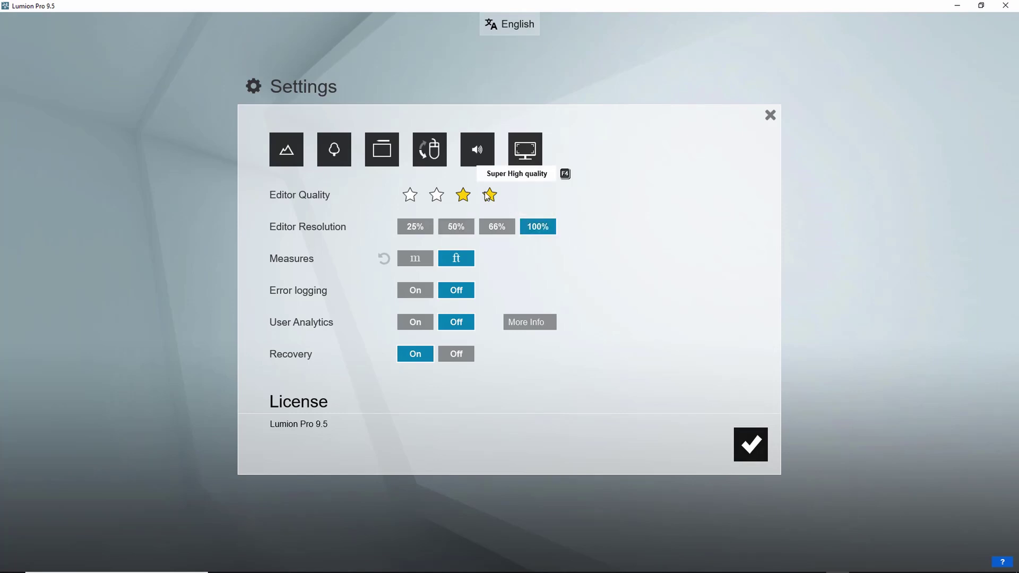
click(334, 152)
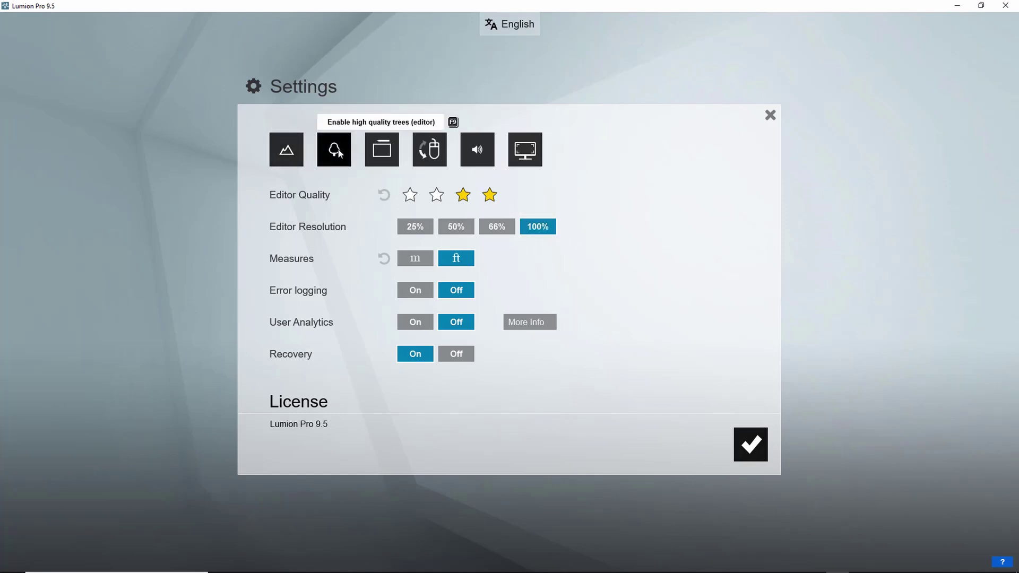
click(288, 152)
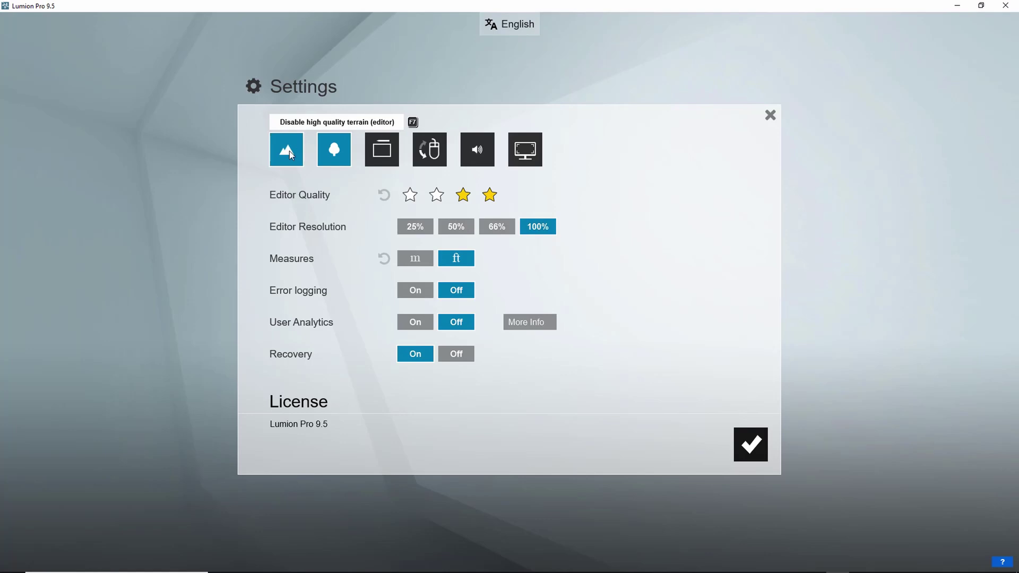
click(754, 445)
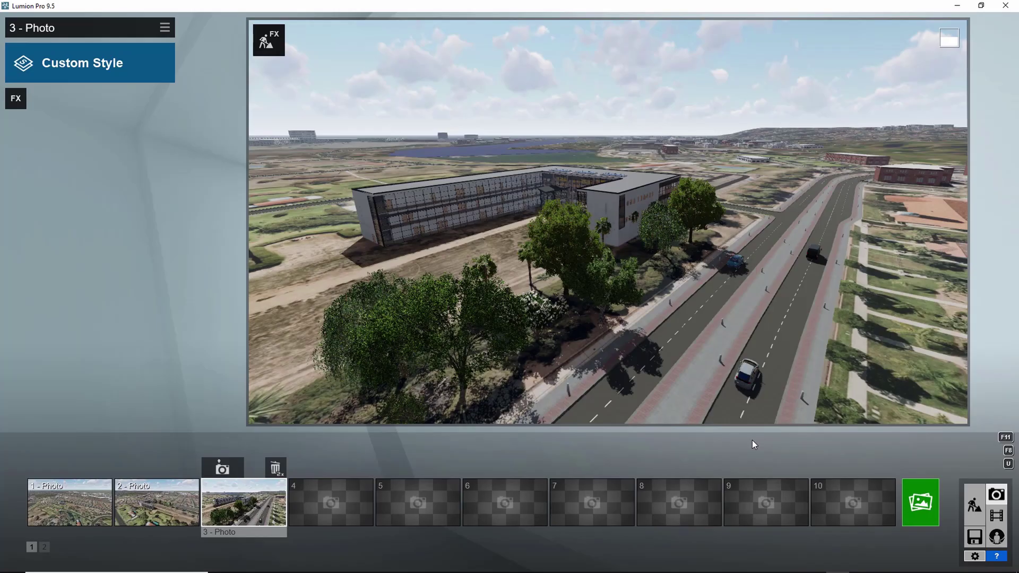